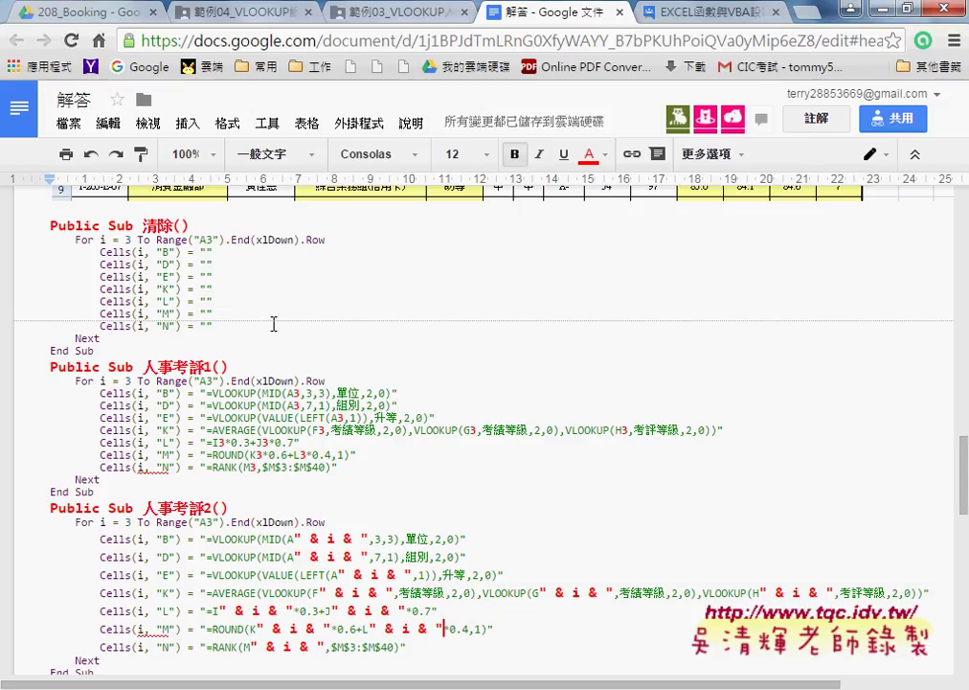
Step: Highlight the column-clearing lines, unit VLOOKUP formula and row-variable concatenation, then minimize the answer document
drag(215, 326, 36, 255)
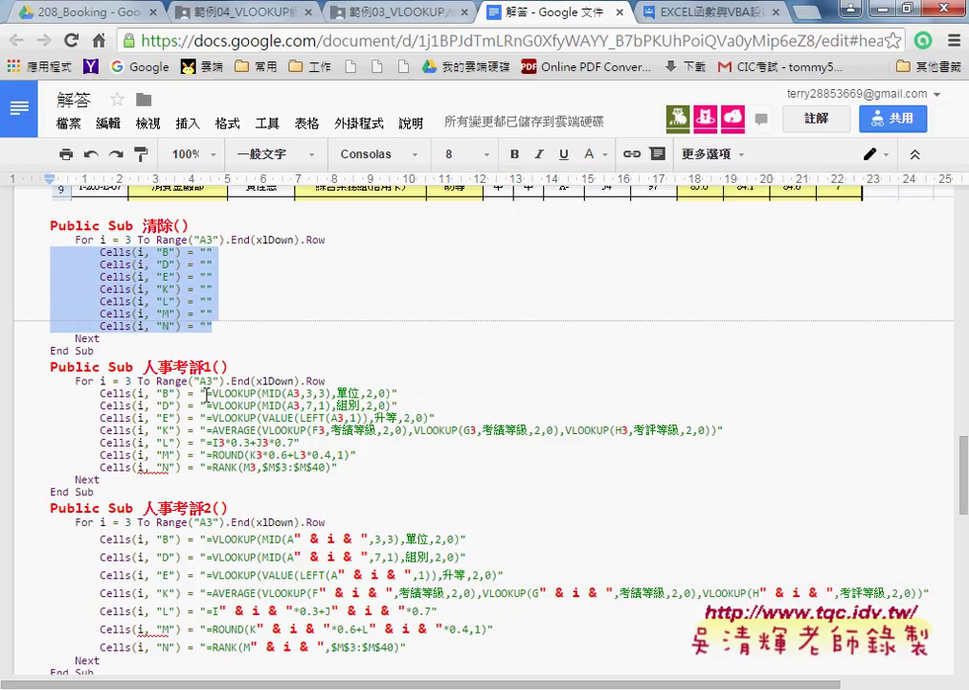
drag(206, 393, 391, 393)
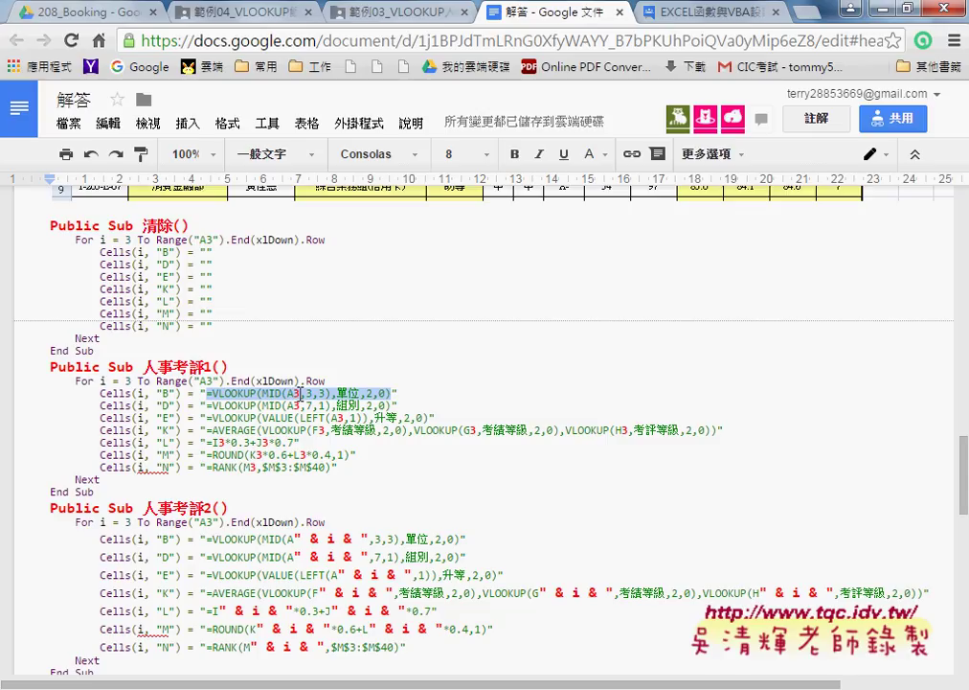
scroll(244, 316, down, 1)
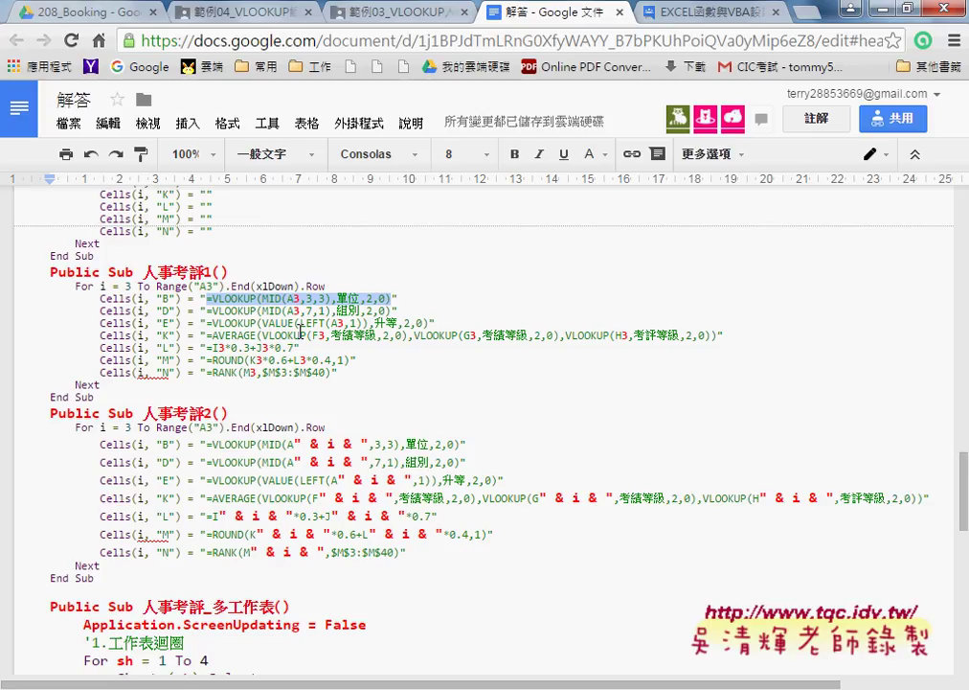
drag(296, 445, 370, 444)
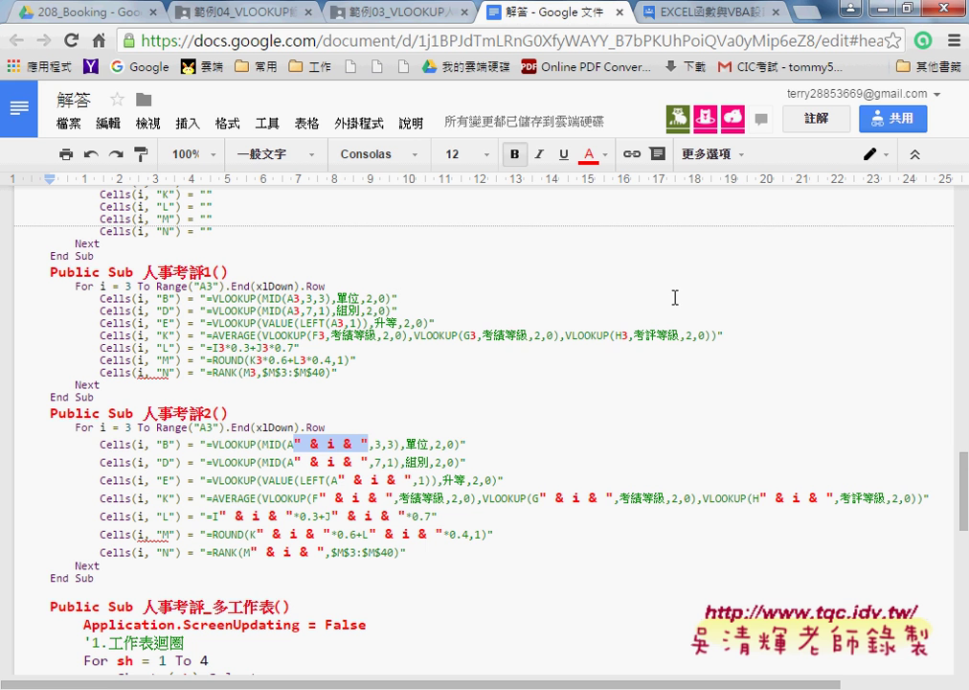
click(881, 12)
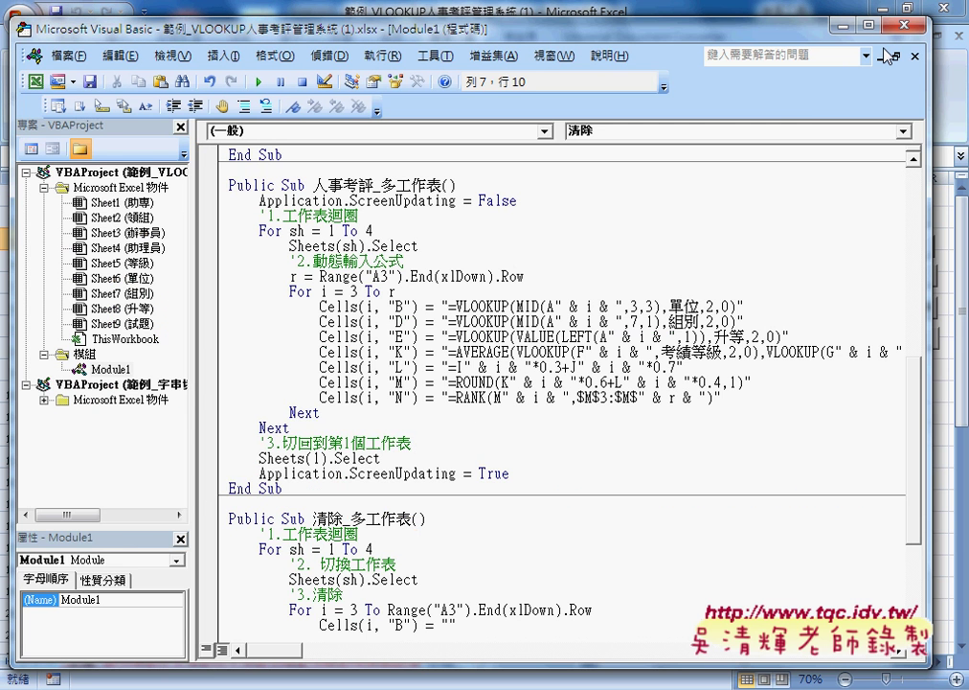
Step: Back on the worksheet, run the 人事考評1 macro and inspect the B3 and D3 formulas
click(905, 24)
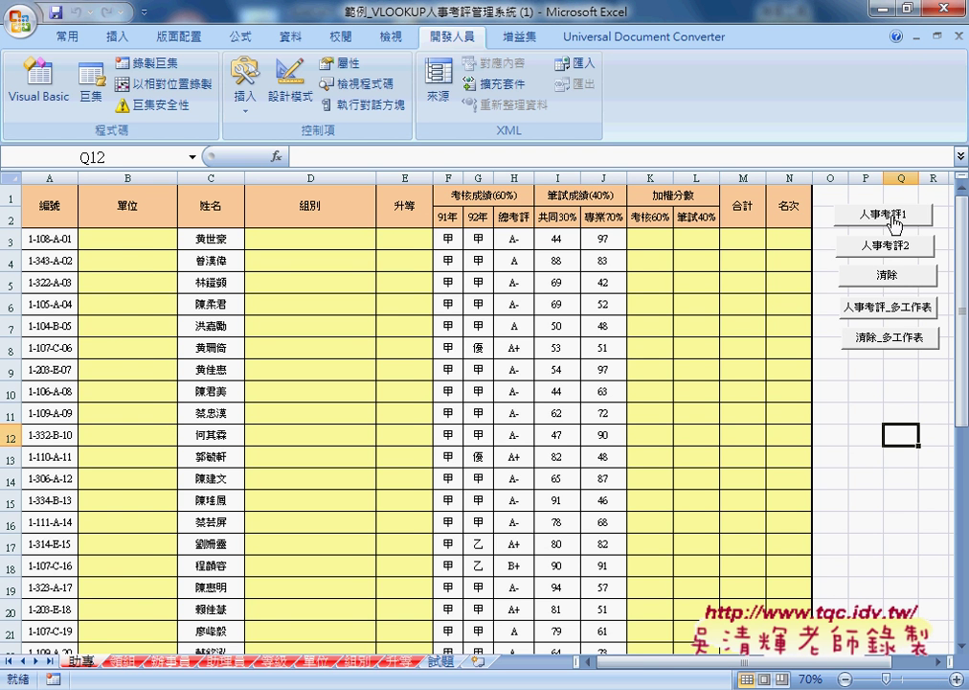
click(893, 222)
click(130, 240)
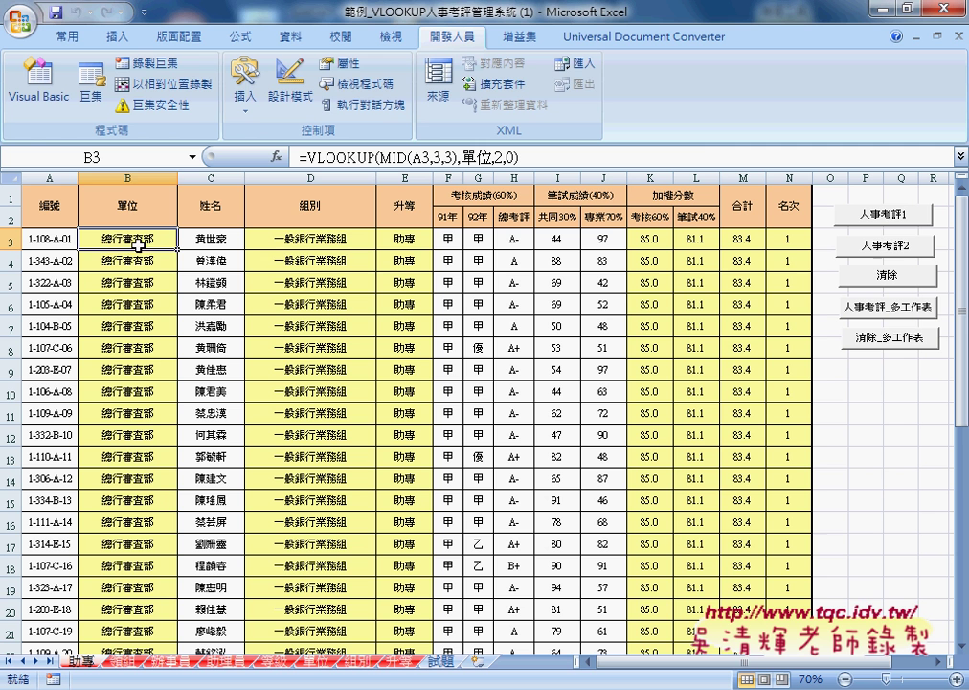
click(308, 247)
Step: Run the 人事考評2 macro and check the formulas in B3, D3, E3, I3, K3, M3 and N3
click(889, 247)
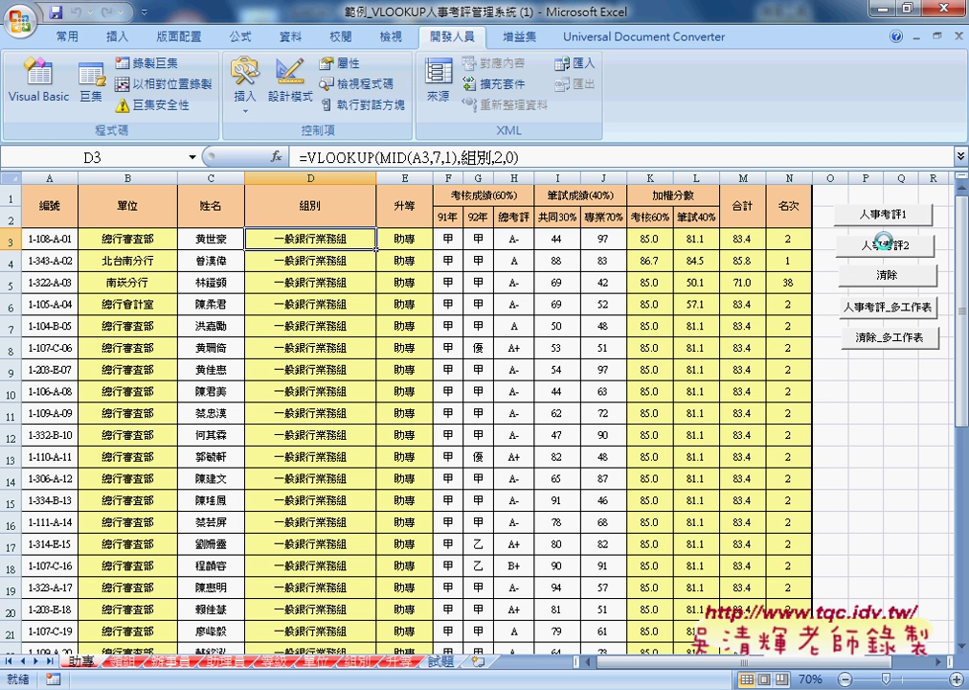
click(165, 242)
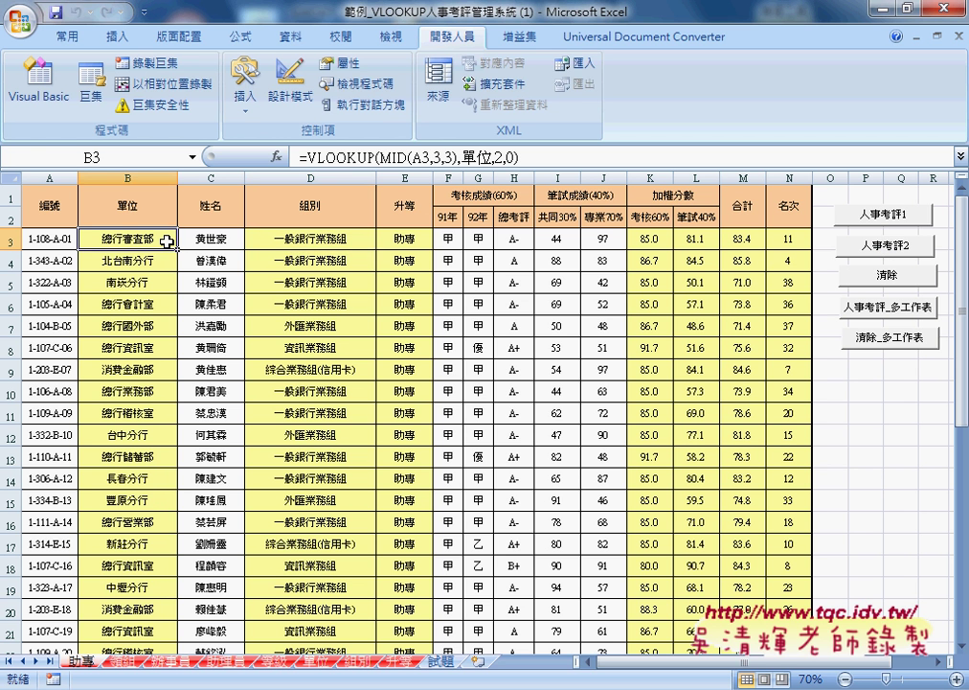
click(325, 245)
click(414, 241)
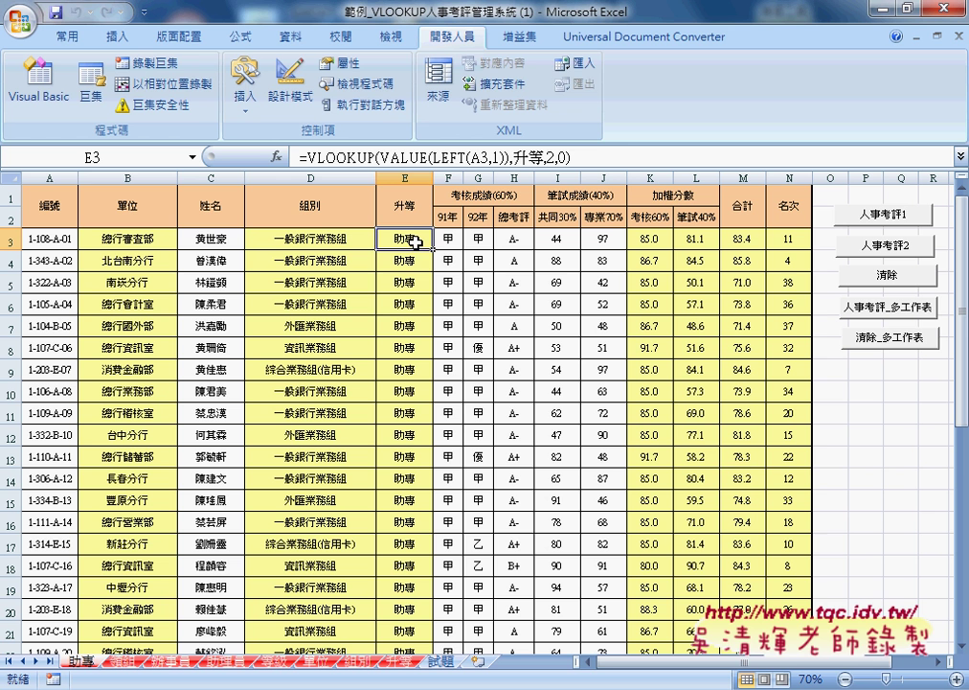
click(134, 241)
click(306, 240)
click(413, 242)
click(560, 240)
click(661, 240)
click(745, 242)
click(774, 243)
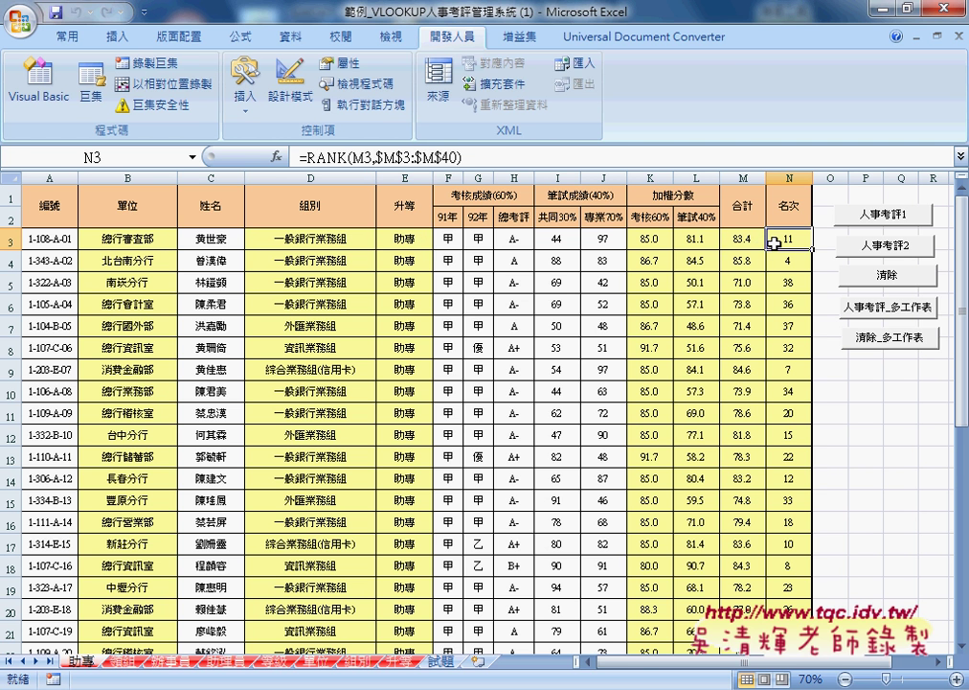
Step: Run the 清除 macro to blank the 單位, 組別, 升等, weighted-score, 合計 and 名次 columns
click(887, 275)
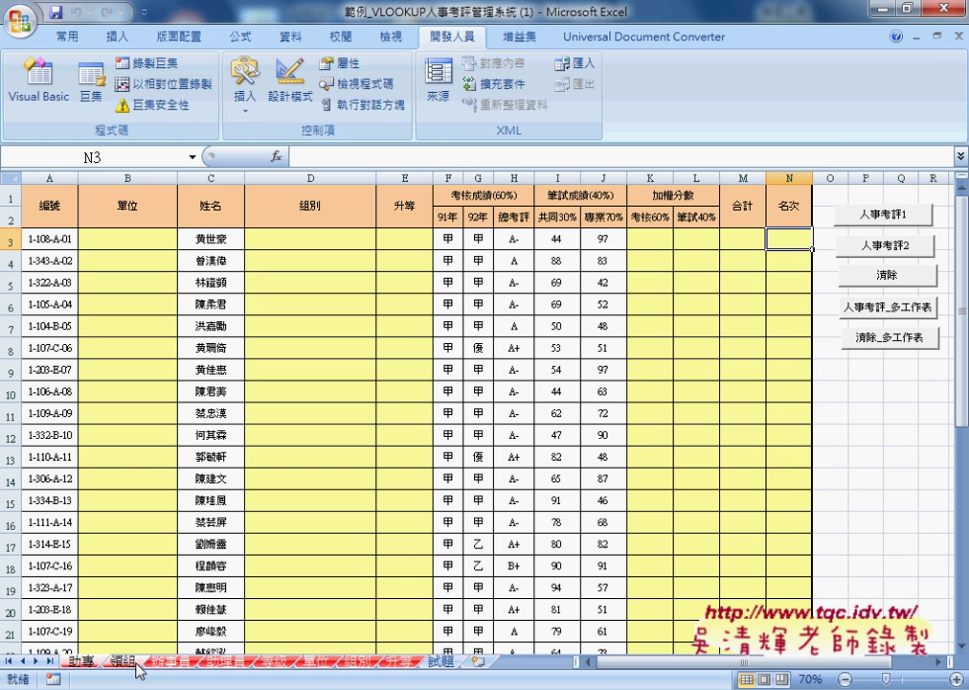
Step: Minimize Excel and PowerPoint, then reopen the workbook's Visual Basic editor showing Module1
click(882, 10)
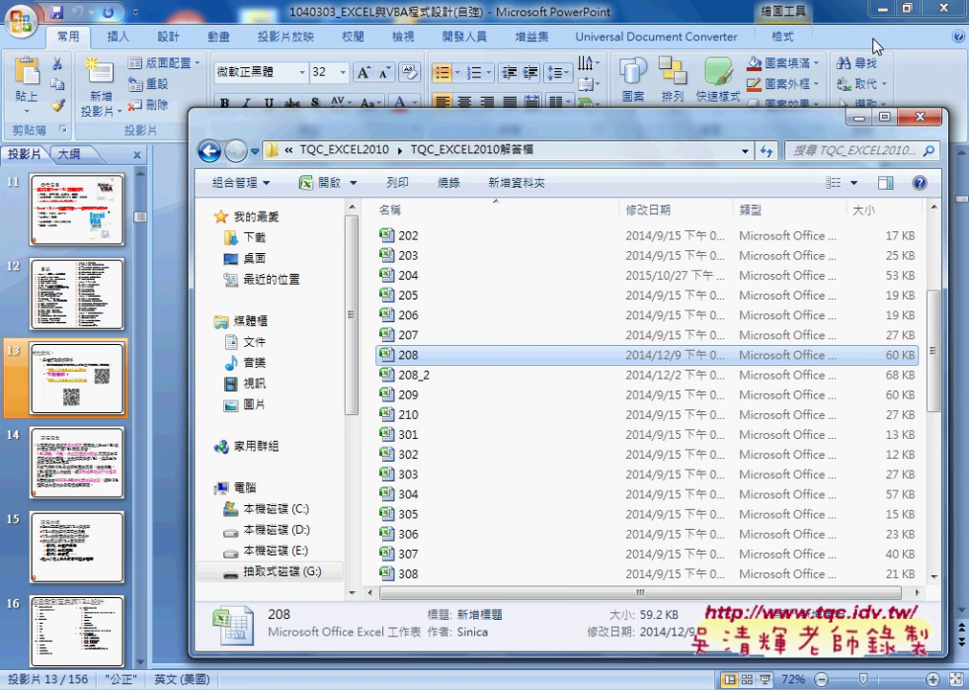
click(882, 7)
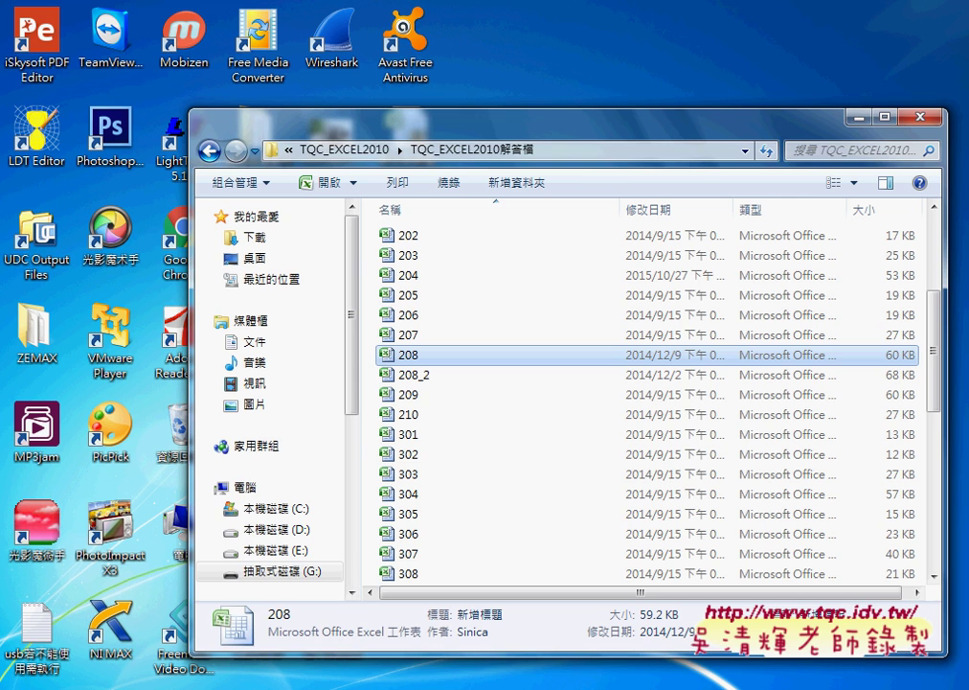
click(378, 580)
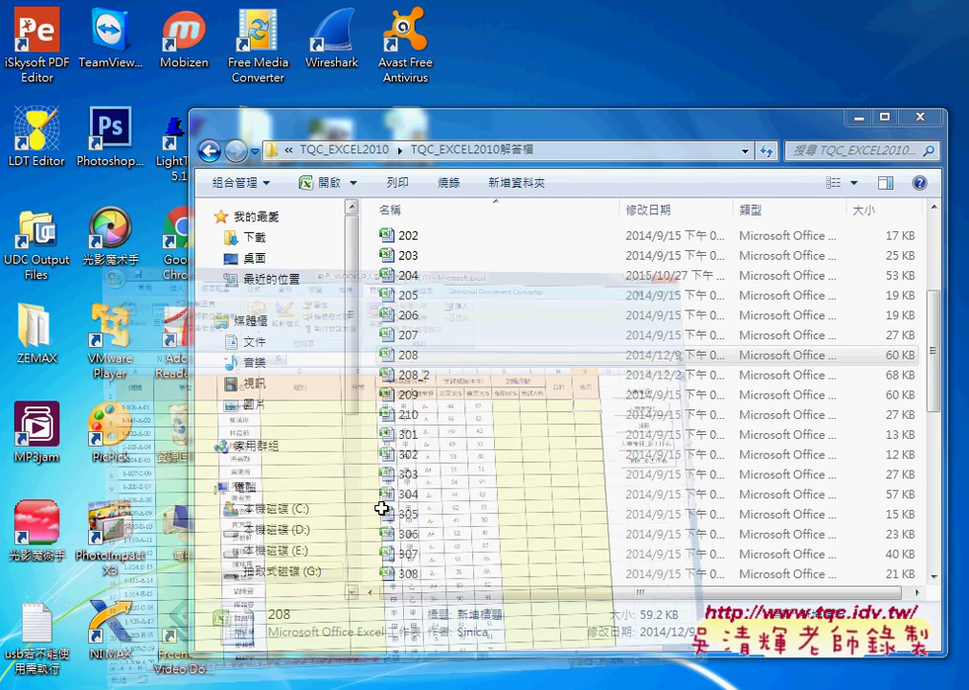
click(34, 91)
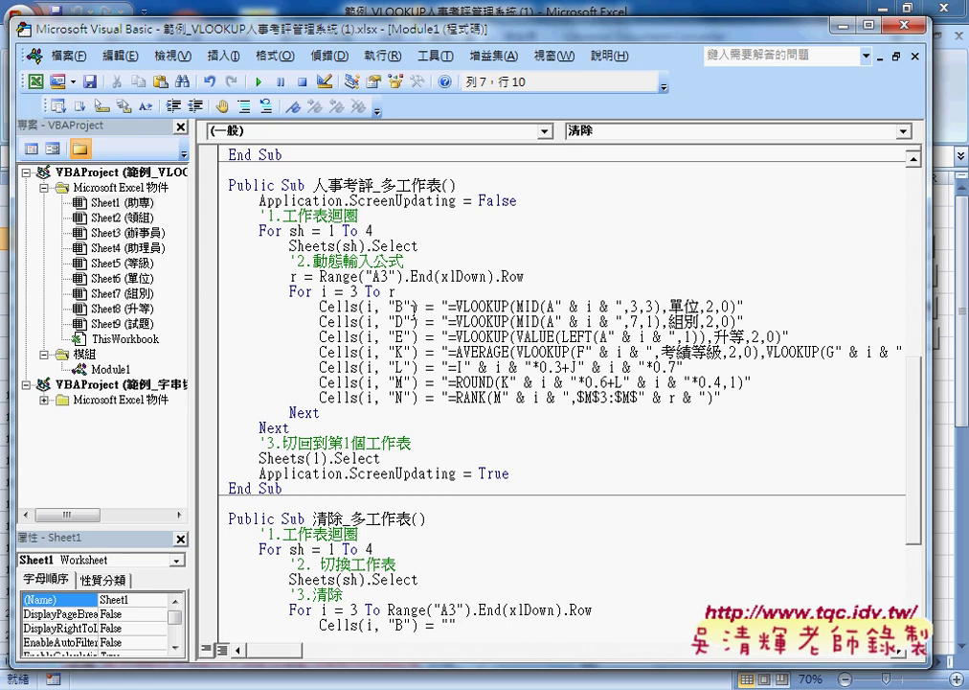
scroll(413, 304, down, 3)
scroll(418, 306, down, 2)
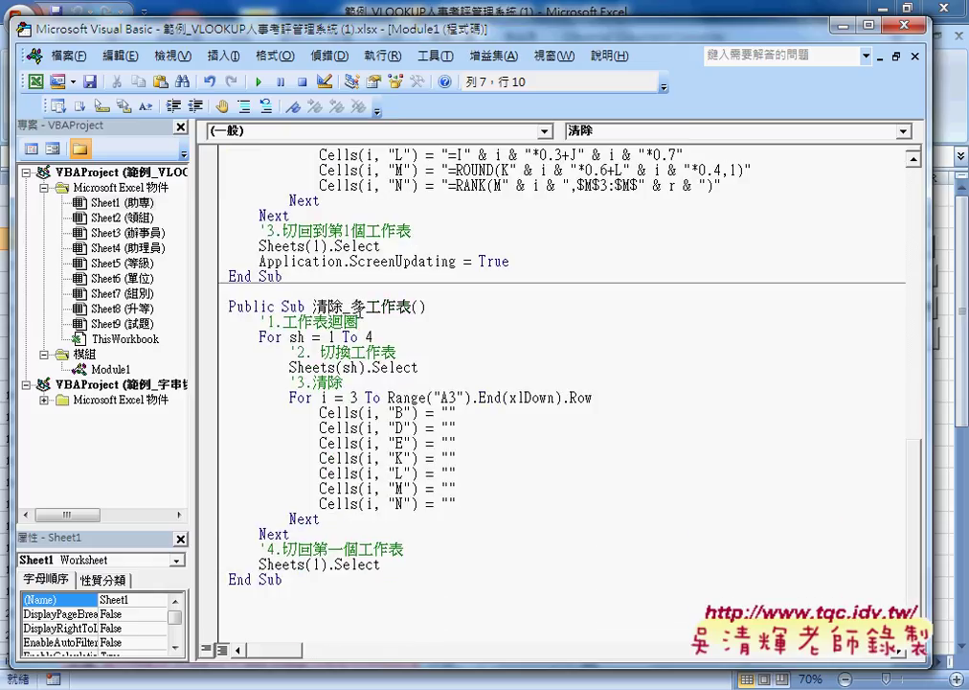
mouse_move(292, 580)
mouse_down()
mouse_move(239, 486)
mouse_move(229, 307)
mouse_up()
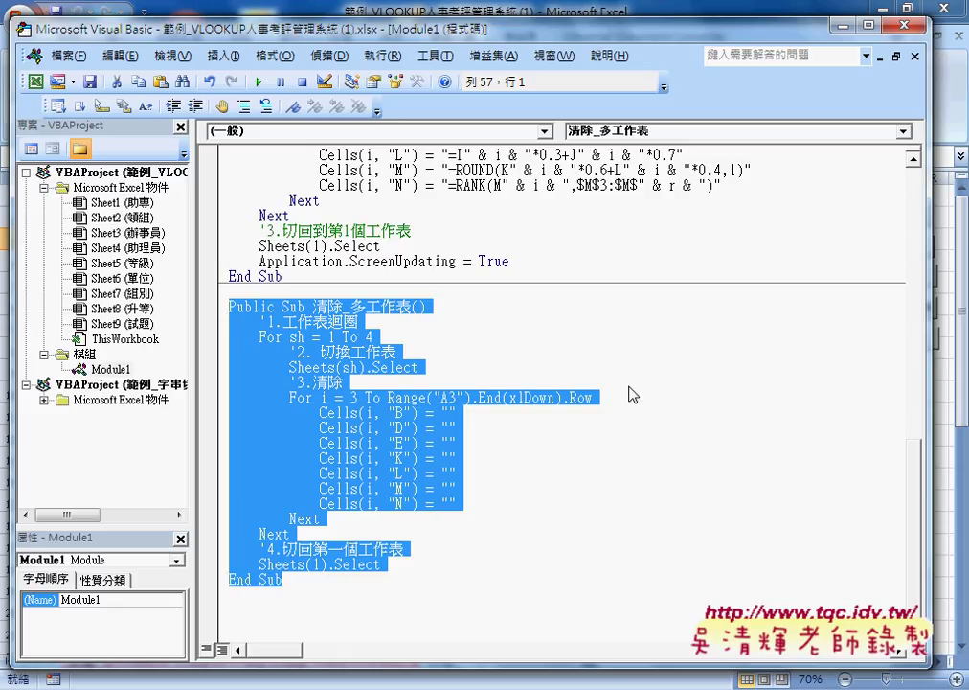
click(395, 367)
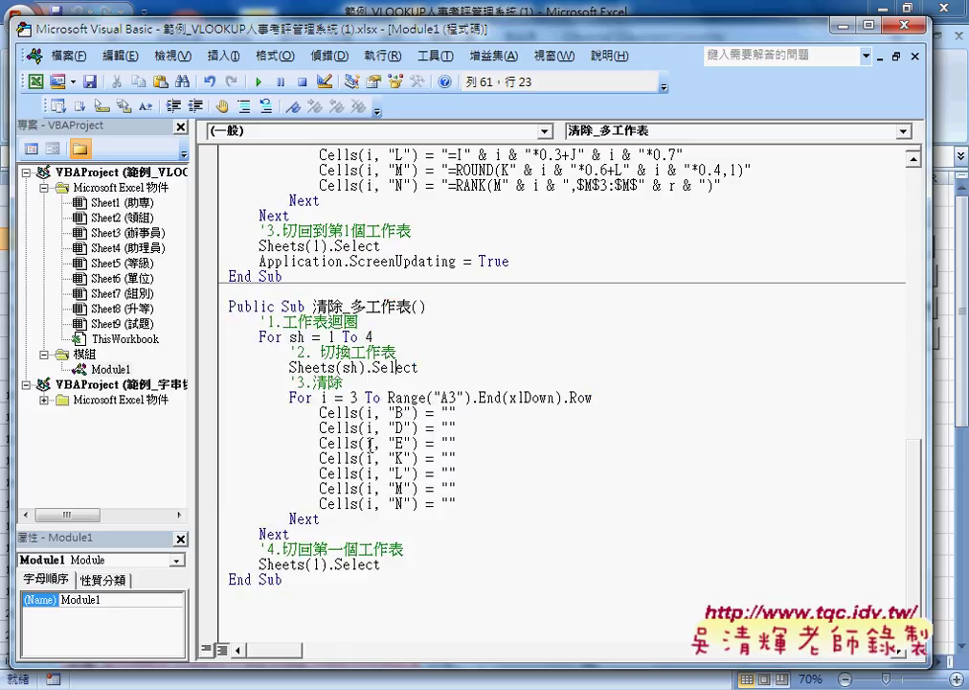
mouse_move(320, 519)
mouse_down()
mouse_move(235, 421)
mouse_move(227, 396)
mouse_up()
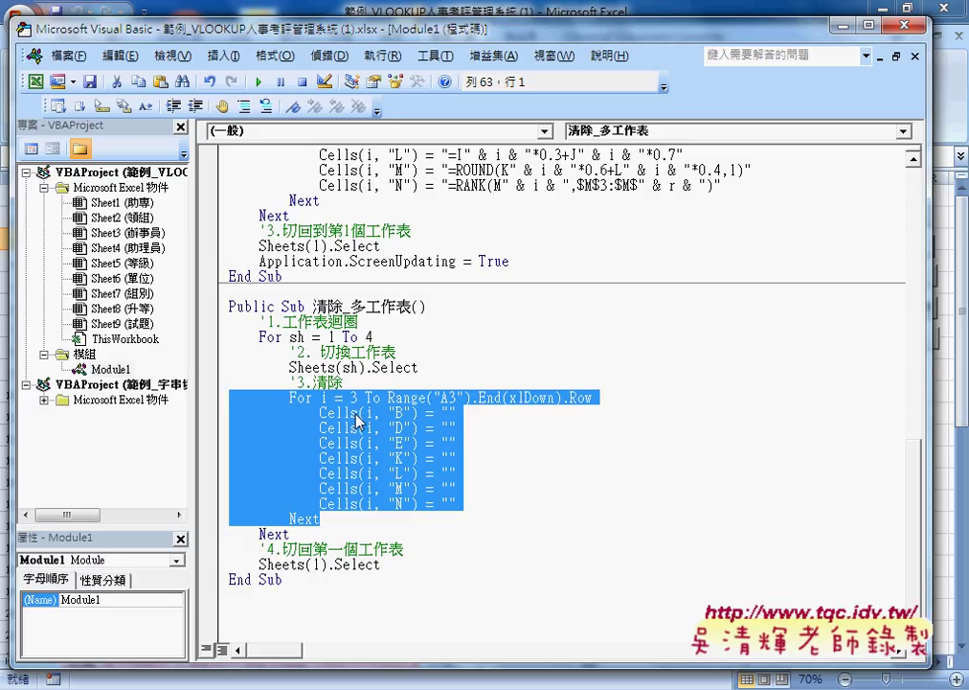
key(Right)
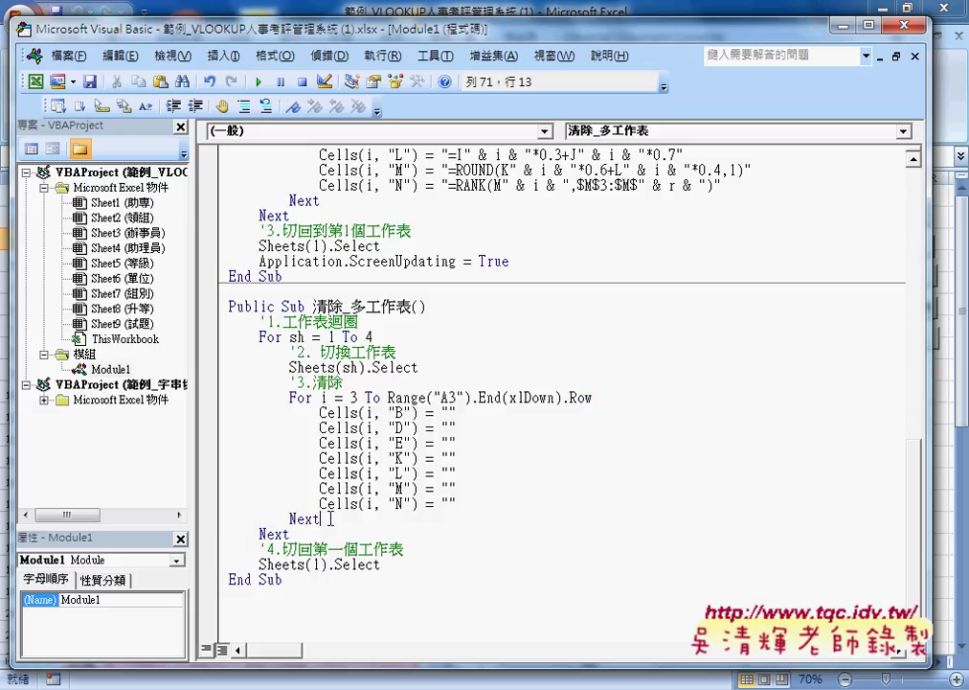
shift+click(234, 397)
shift+click(227, 376)
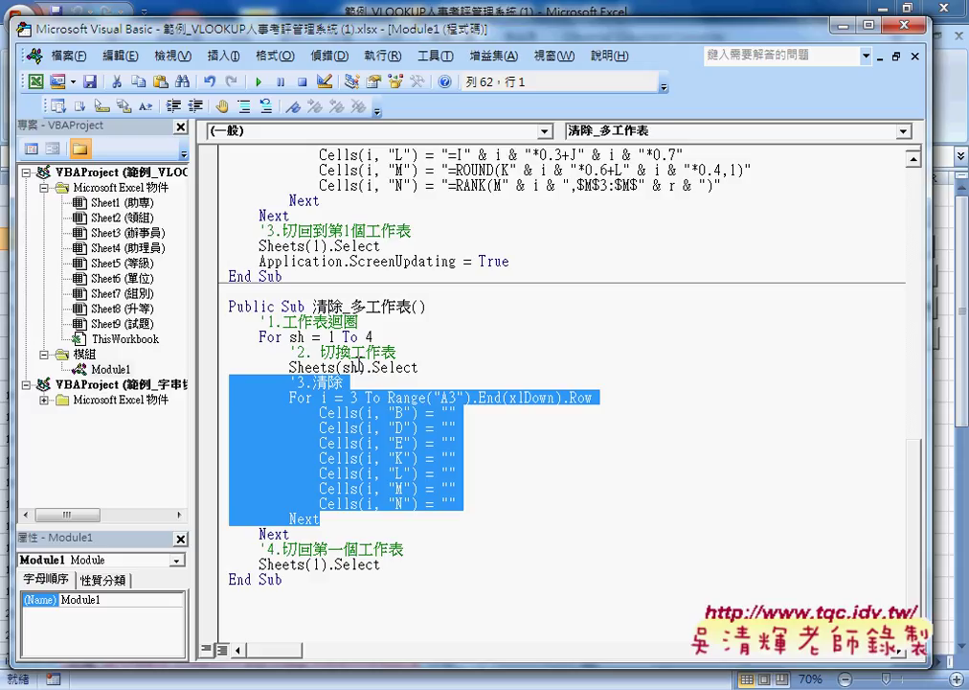
drag(284, 580, 215, 317)
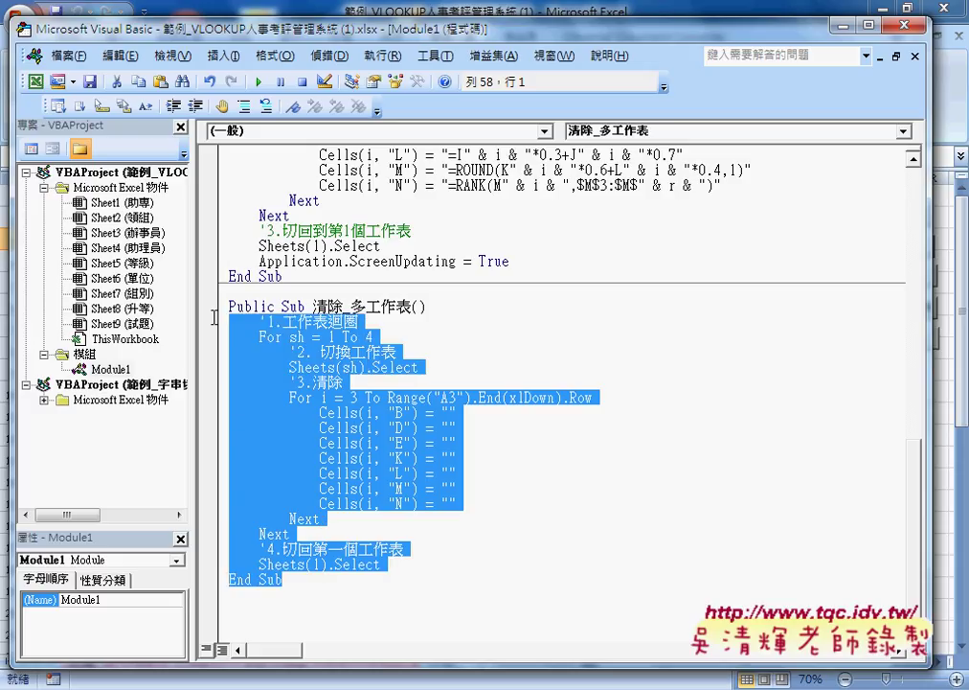
drag(382, 564, 189, 322)
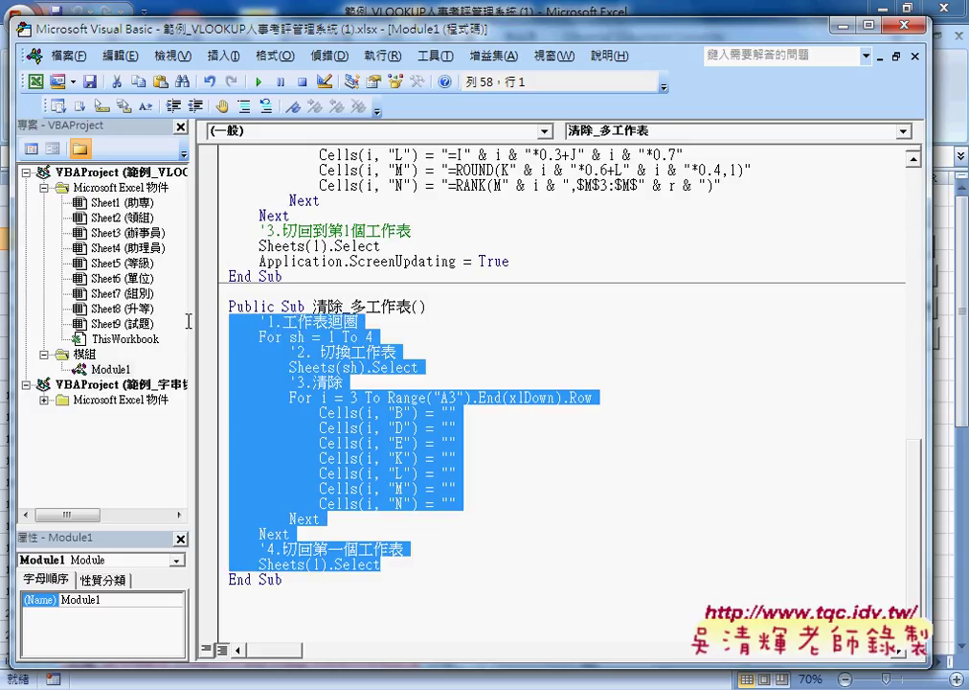
click(291, 443)
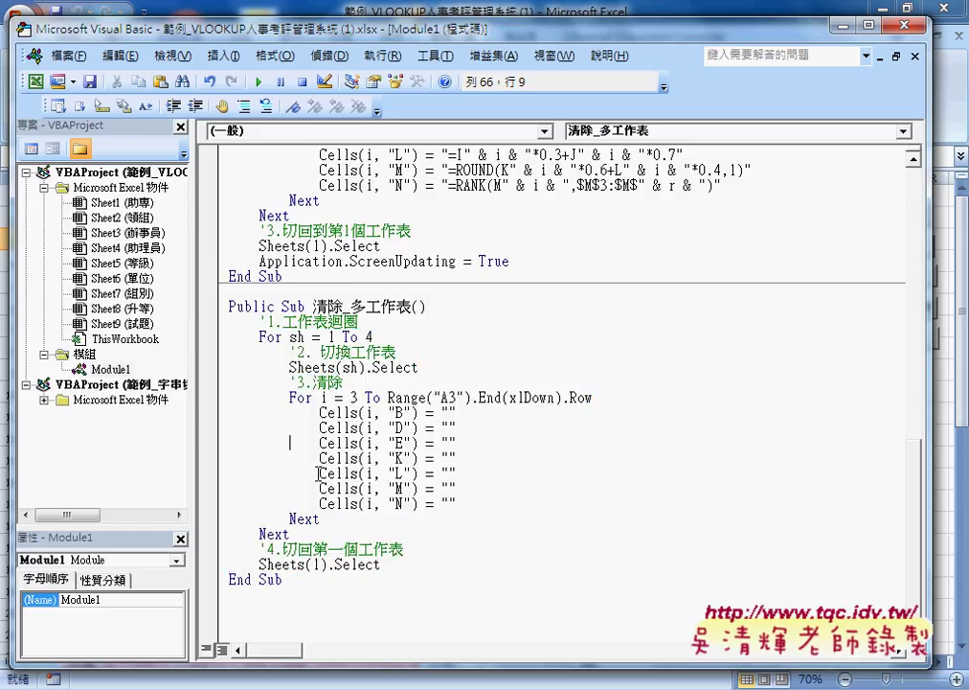
click(343, 528)
Step: Delete the For…Next clearing loop and the remaining body lines of 清除_多工作表
drag(340, 525, 231, 398)
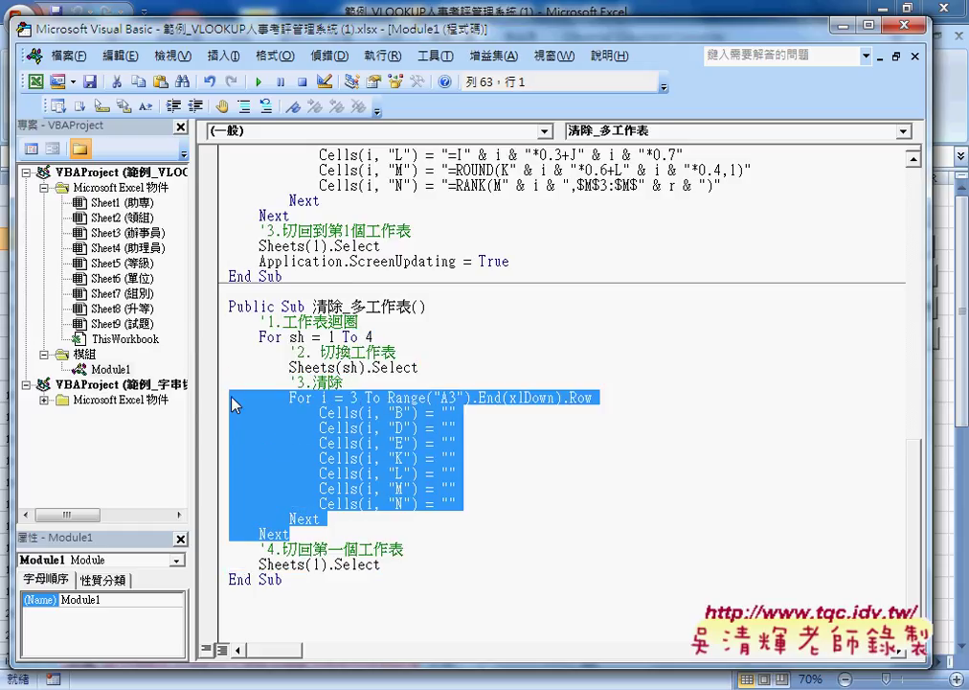
key(Delete)
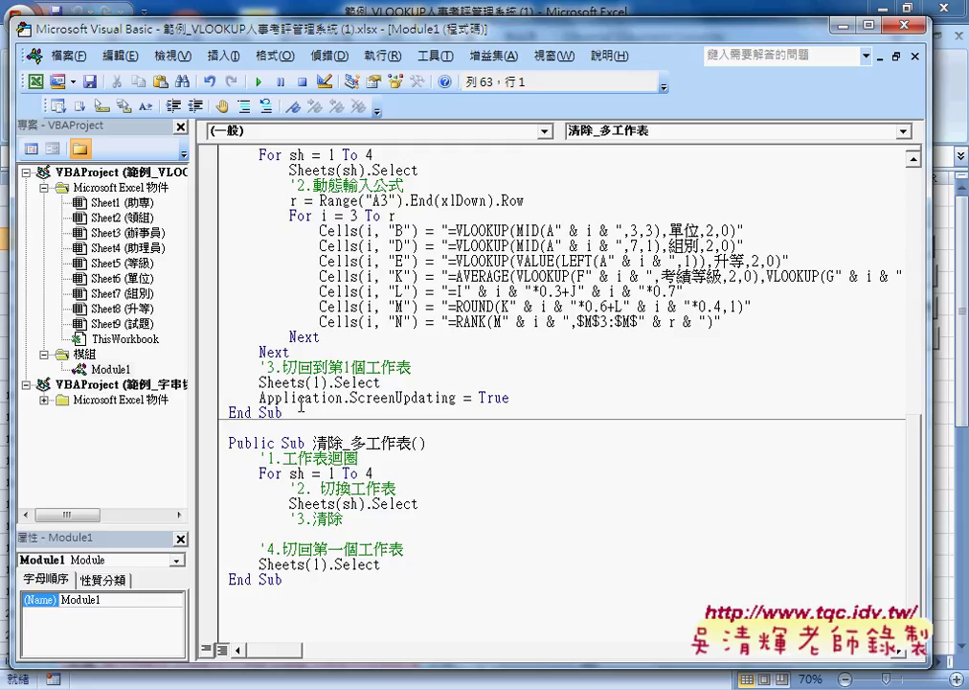
scroll(301, 406, up, 3)
scroll(301, 406, down, 1)
scroll(301, 406, down, 2)
drag(380, 564, 215, 460)
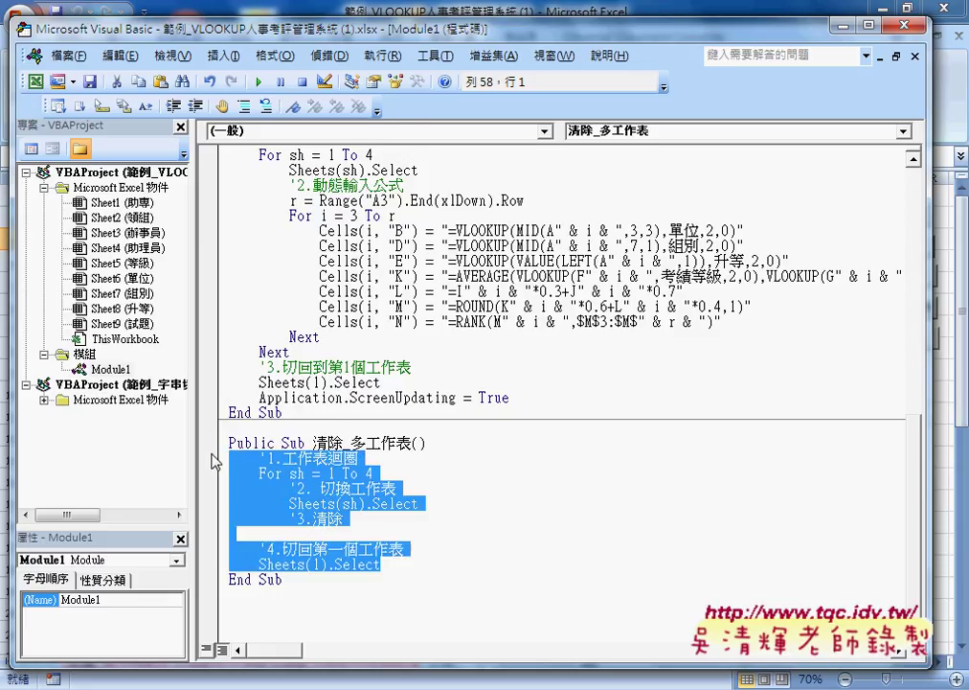
key(Delete)
Step: Select the For…Next clearing loop in the original 清除 macro above
scroll(215, 462, up, 5)
scroll(216, 464, up, 3)
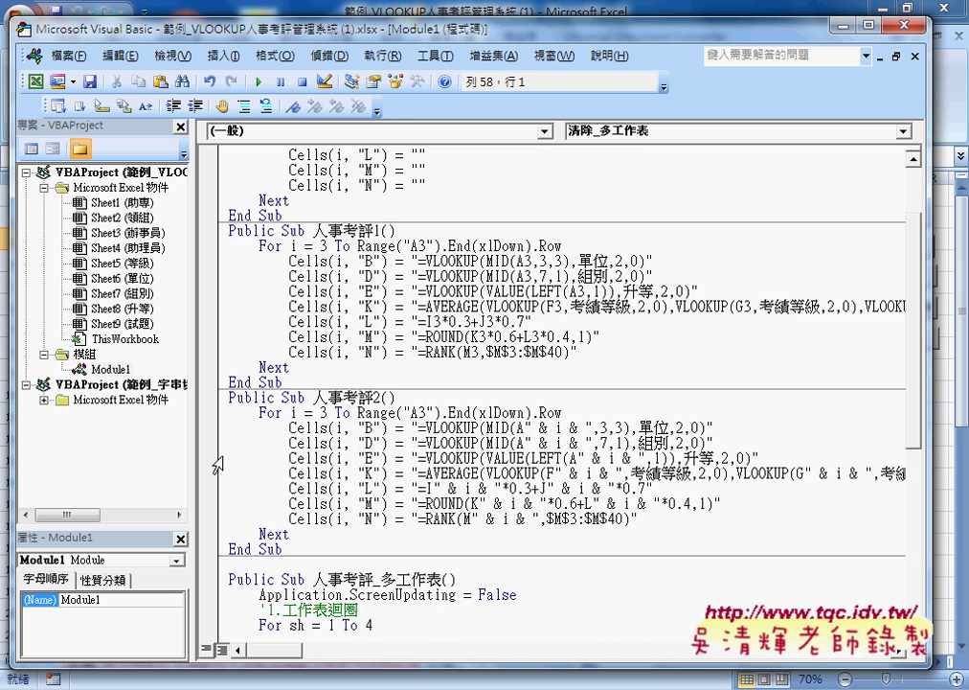
scroll(216, 464, up, 2)
mouse_move(316, 291)
mouse_down()
mouse_move(228, 209)
mouse_move(227, 170)
mouse_up()
key(ctrl+c)
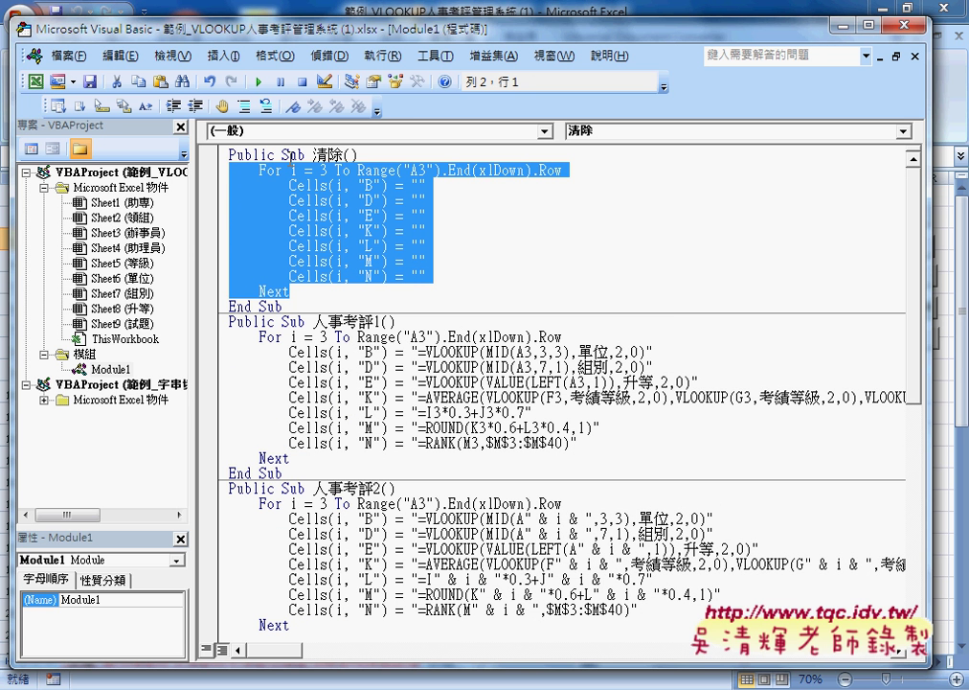
Step: Paste the copied column-clearing loop into 清除_多工作表 and add blank lines under the Sub line
scroll(471, 458, down, 10)
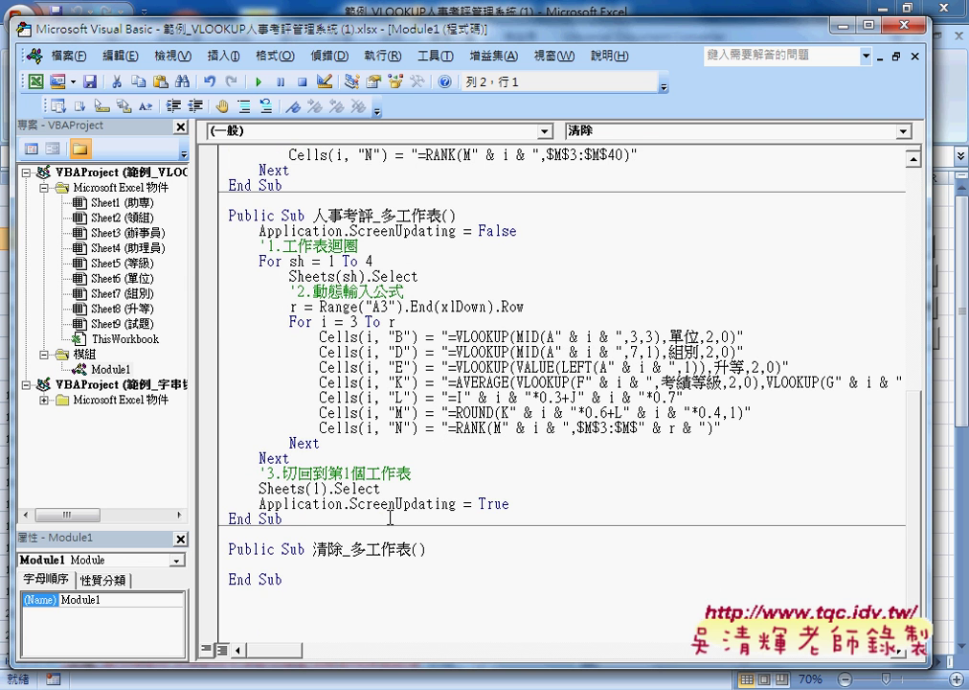
click(281, 566)
key(ctrl+v)
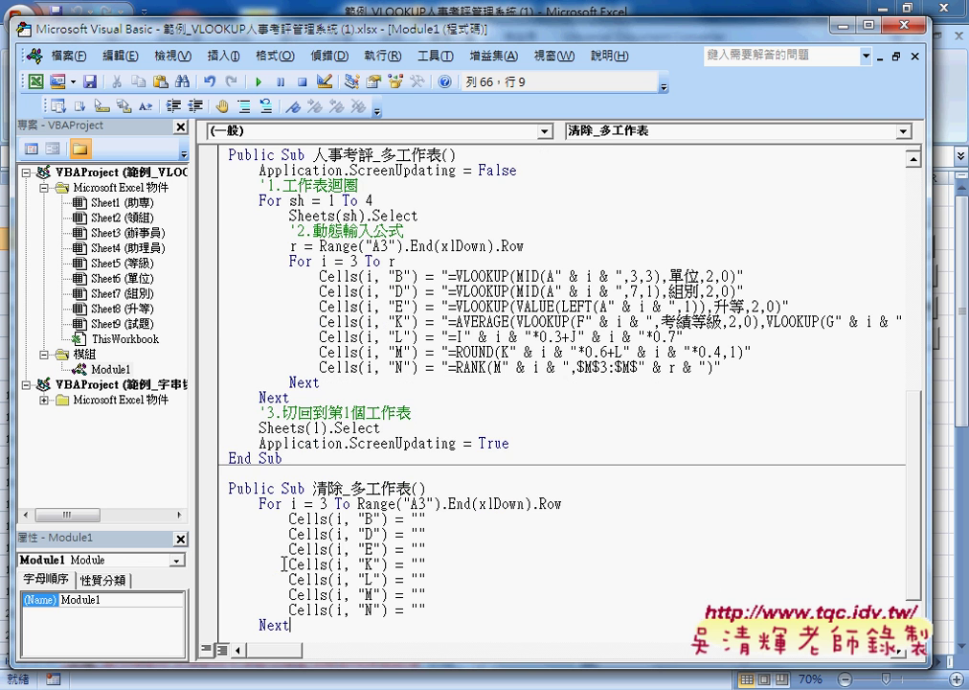
scroll(284, 564, down, 1)
click(455, 428)
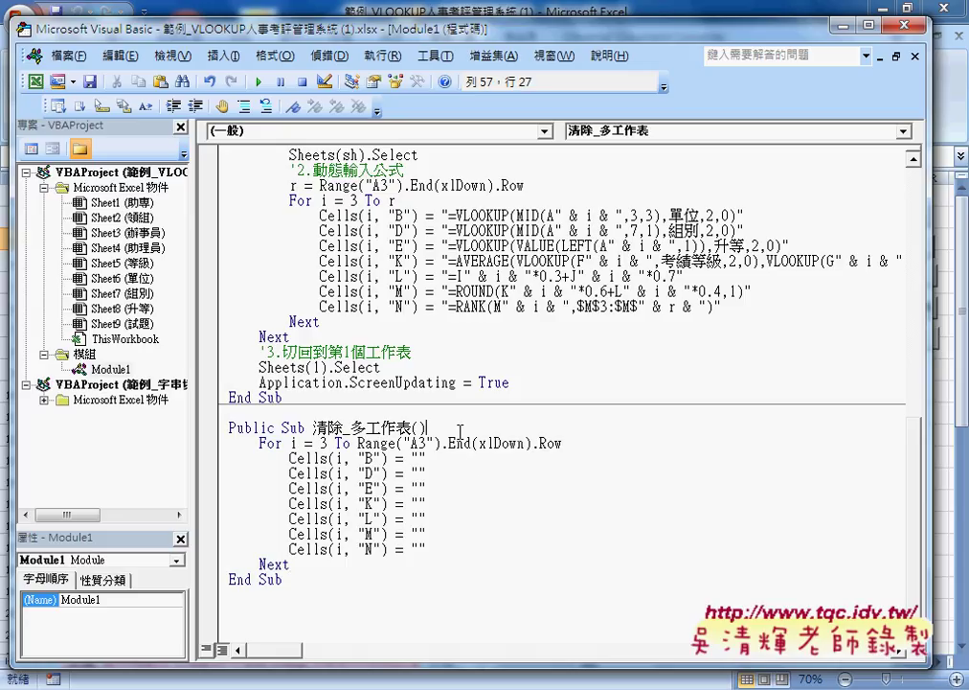
drag(292, 566, 228, 442)
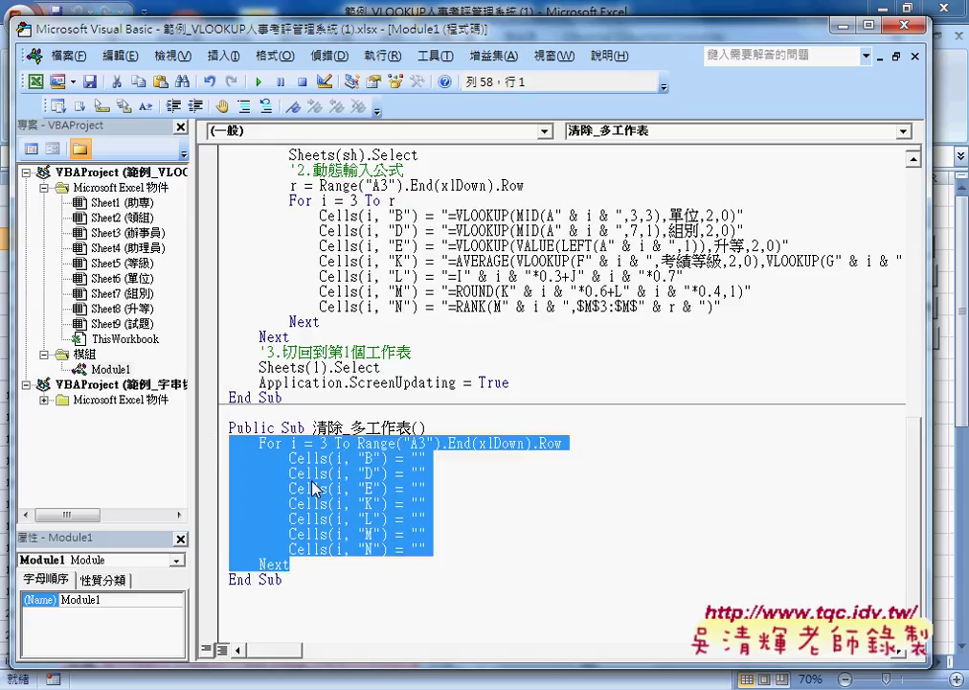
click(448, 425)
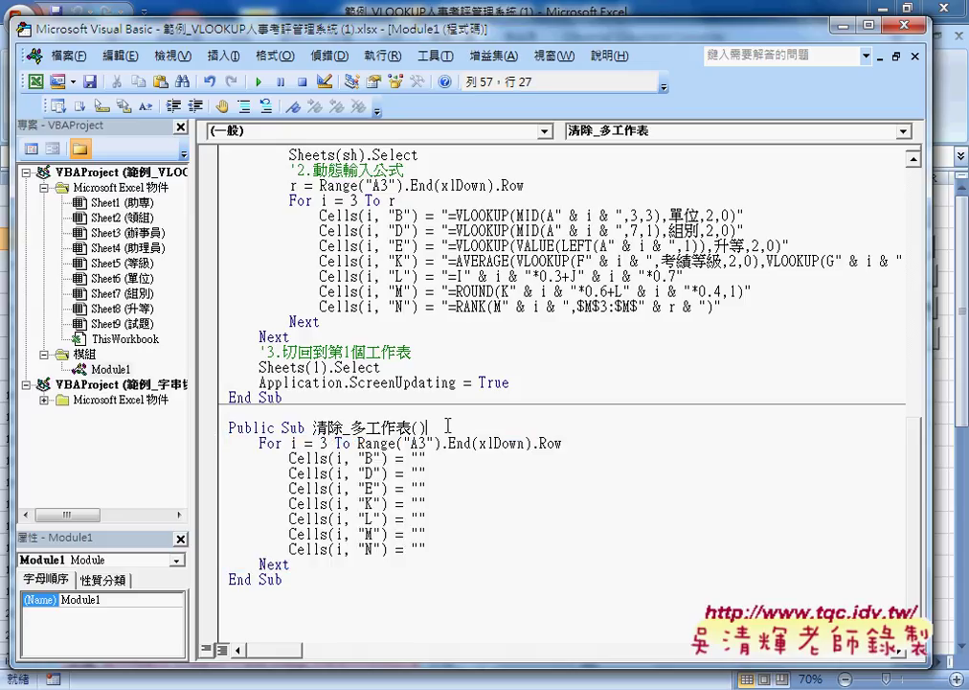
key(Return)
key(Return)
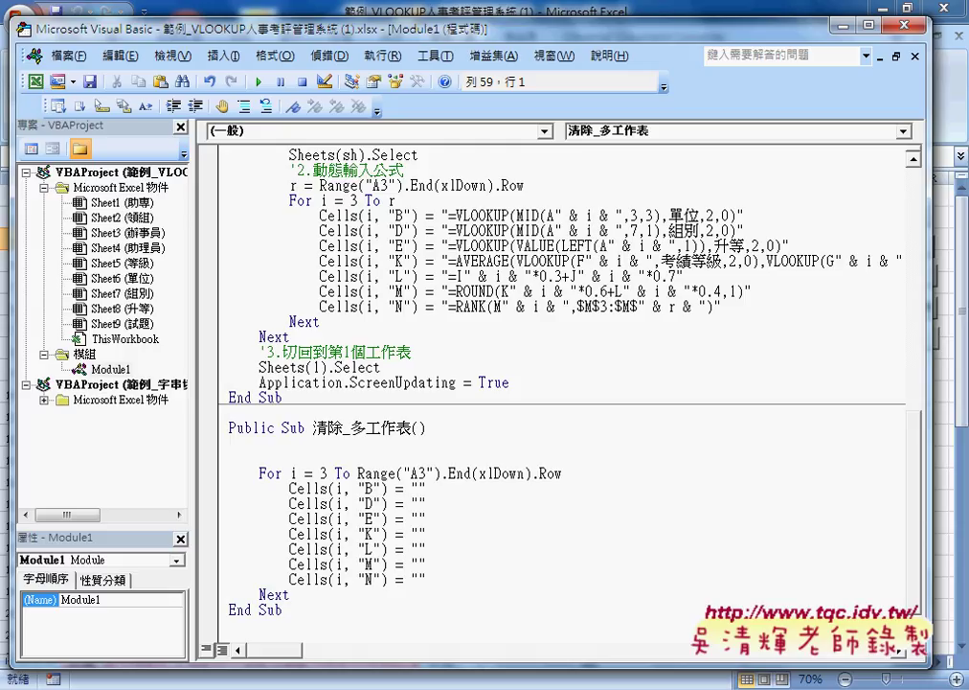
Step: Write an indented For sh = 1 To 4 … Next loop above the clearing loop
key(Up)
key(Tab)
text(fo)
text(r)
text(sh)
text(=)
text(1 t)
text(o )
text(4)
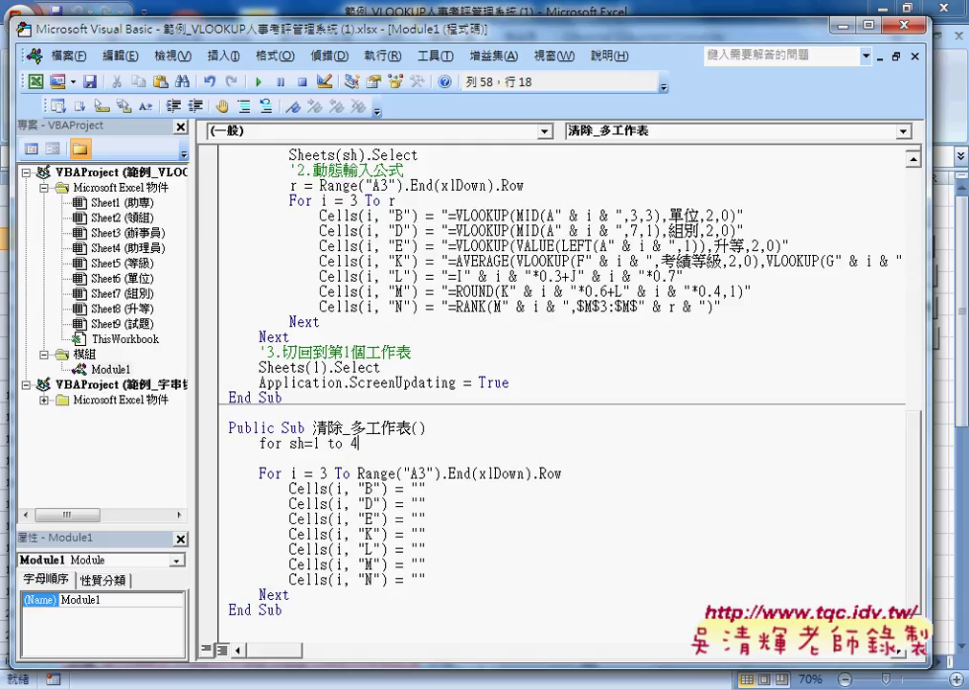
key(Return)
key(Return)
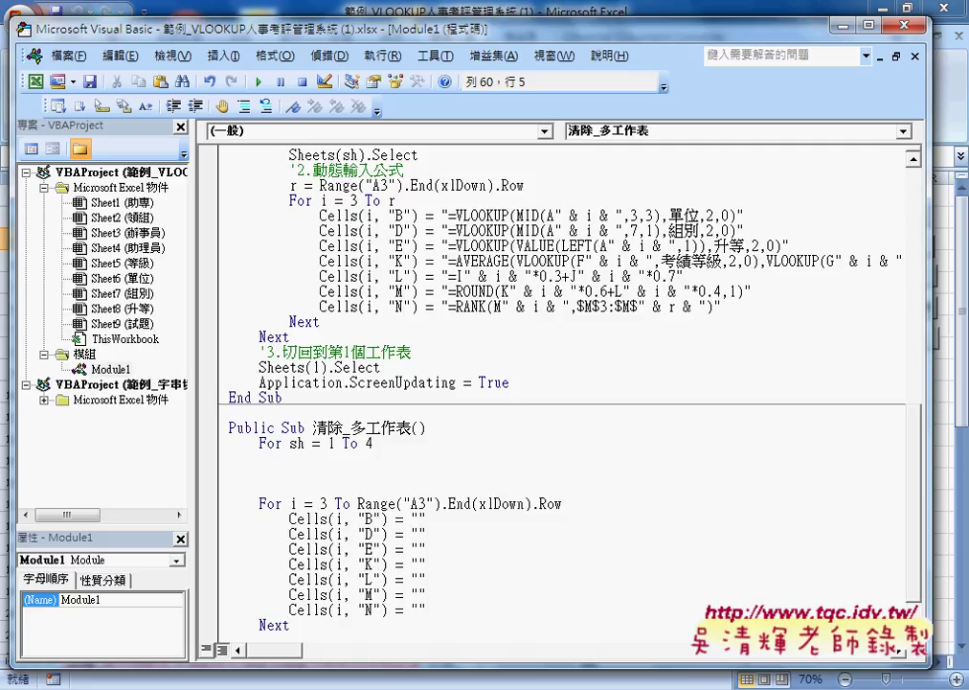
text(next)
Step: Add Sheets(sh).Select inside the sheet loop, fixing the typo, and open a new line after it
key(Up)
key(Tab)
text(s)
text(he)
text(tts()
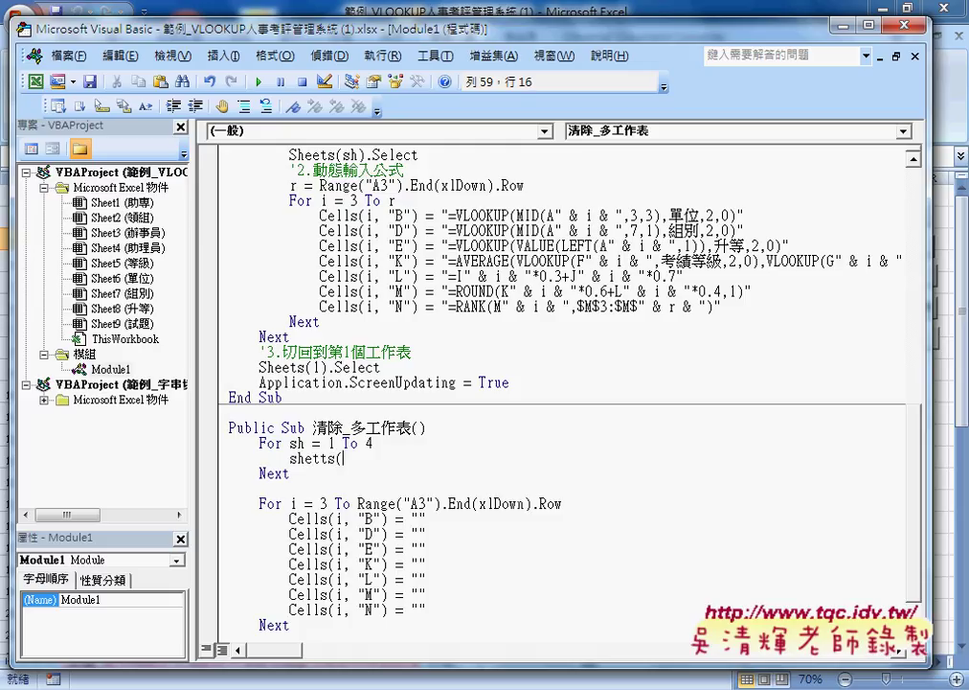
key(BackSpace)
key(BackSpace)
key(BackSpace)
key(BackSpace)
text(ets()
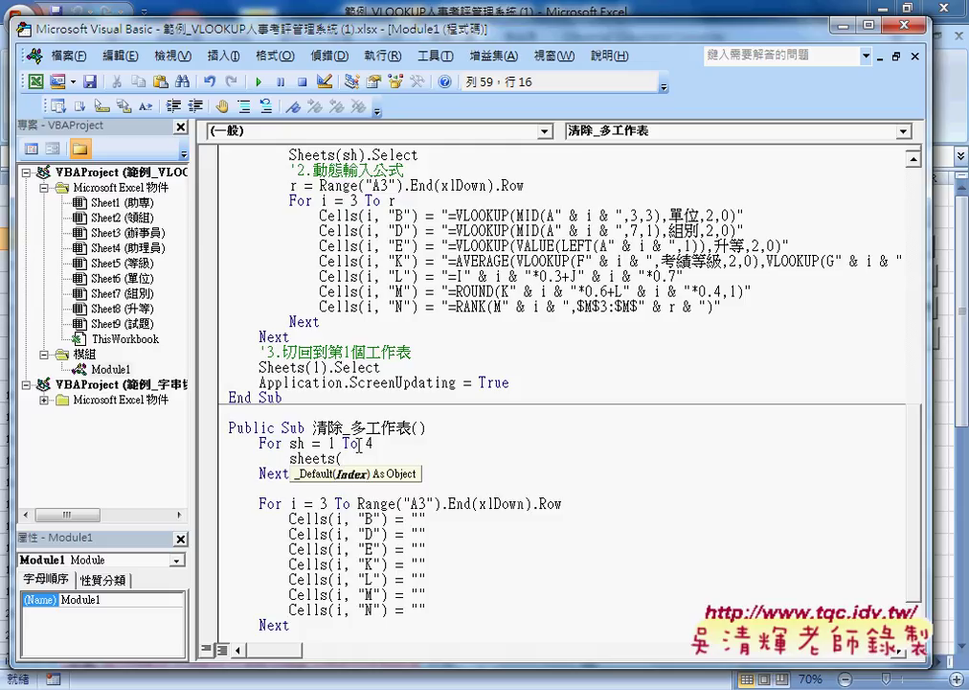
text(sh)
text().)
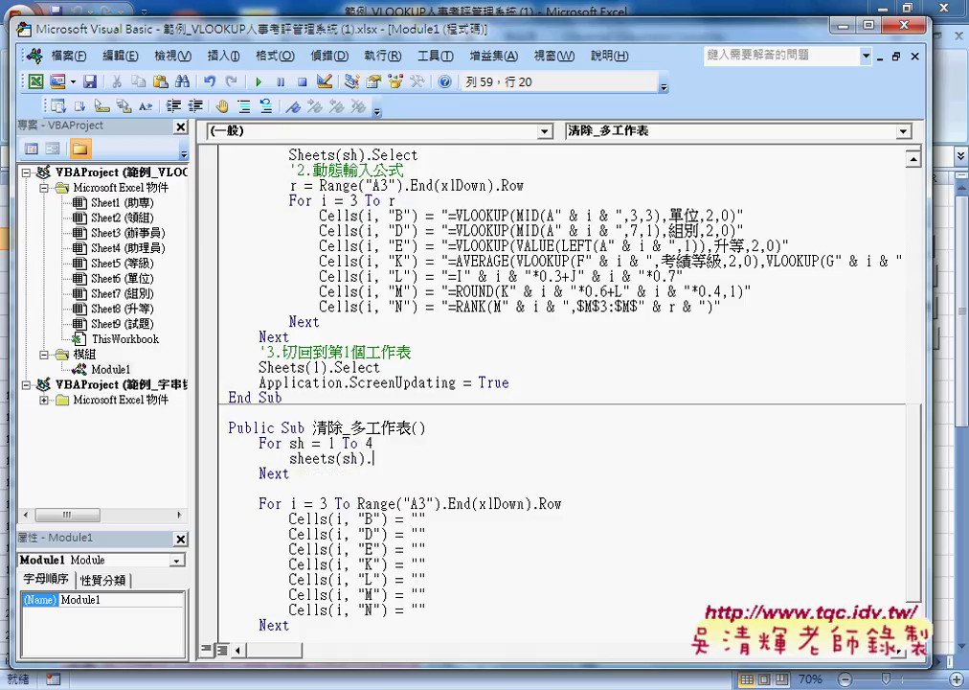
text(sele)
text(ct)
key(Return)
key(BackSpace)
drag(449, 461, 290, 457)
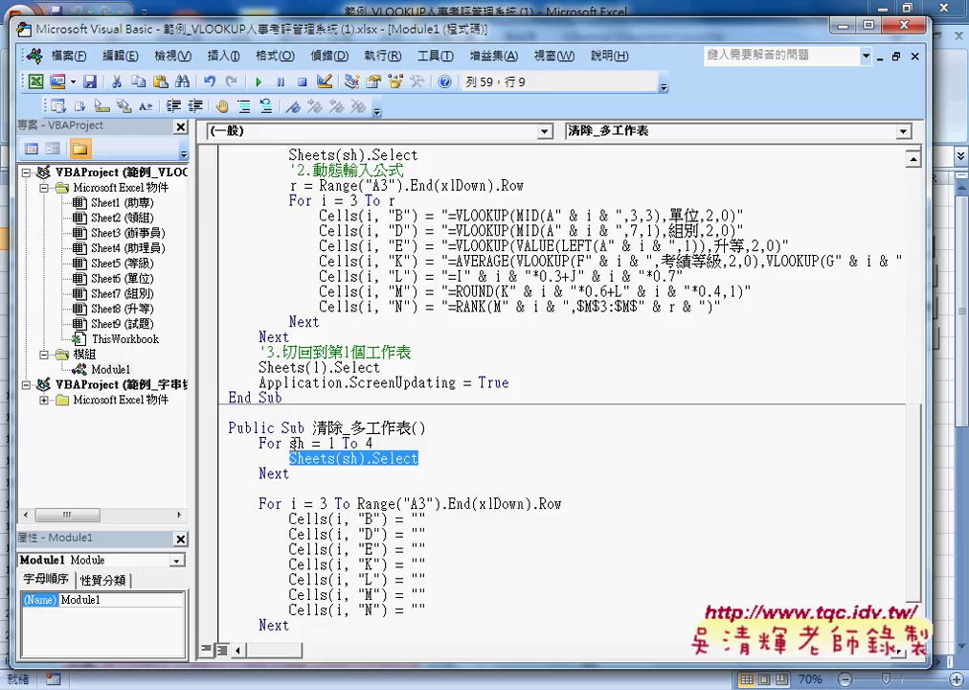
click(306, 443)
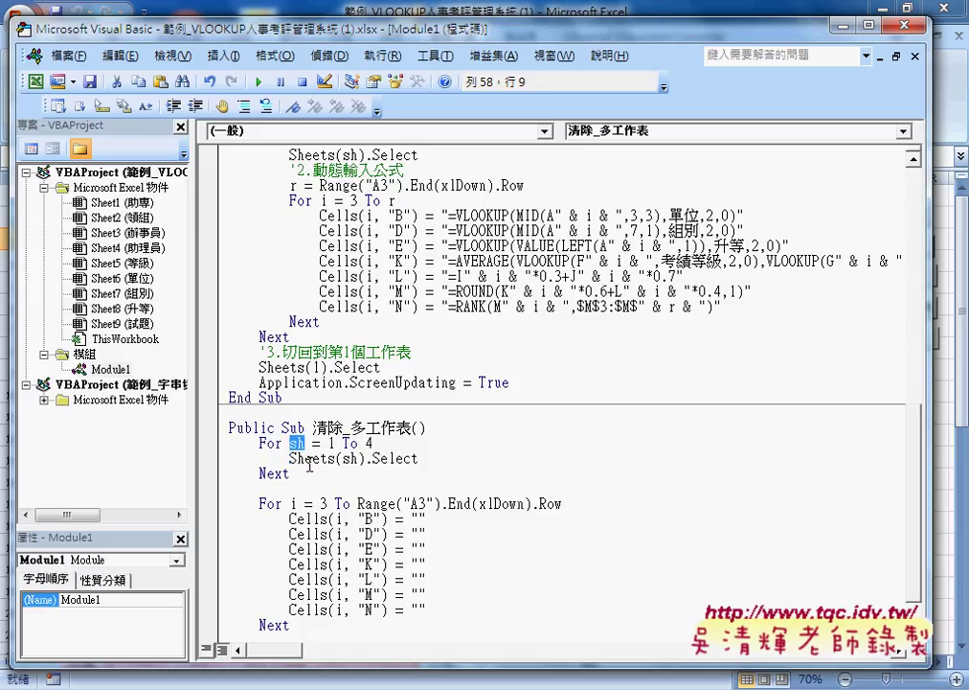
click(443, 460)
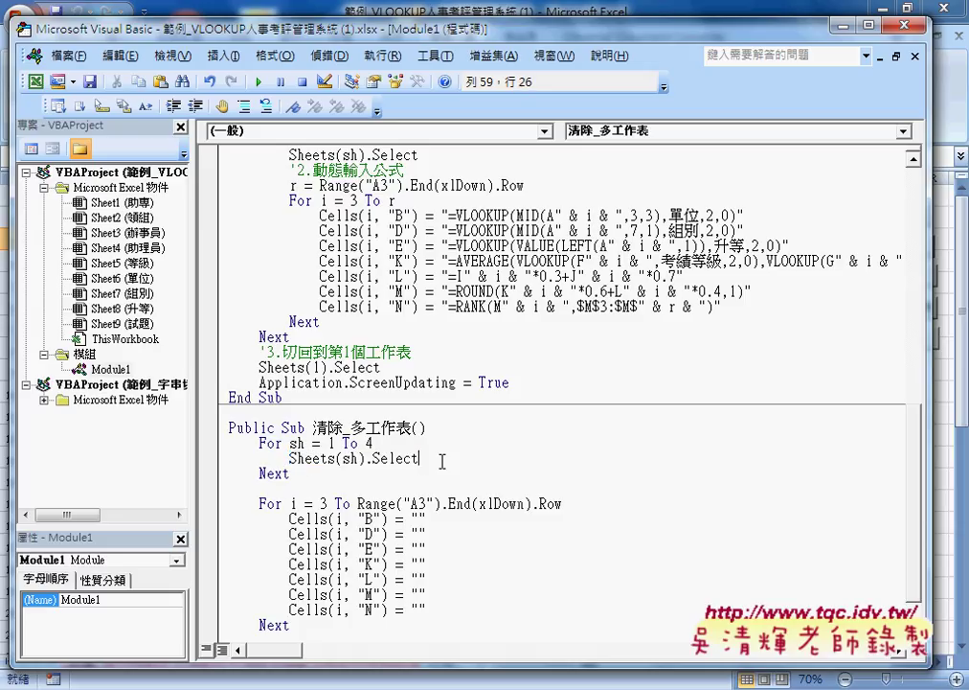
key(Return)
Step: Move the For i clearing loop inside the sheet loop, directly below Sheets(sh).Select
scroll(285, 537, down, 2)
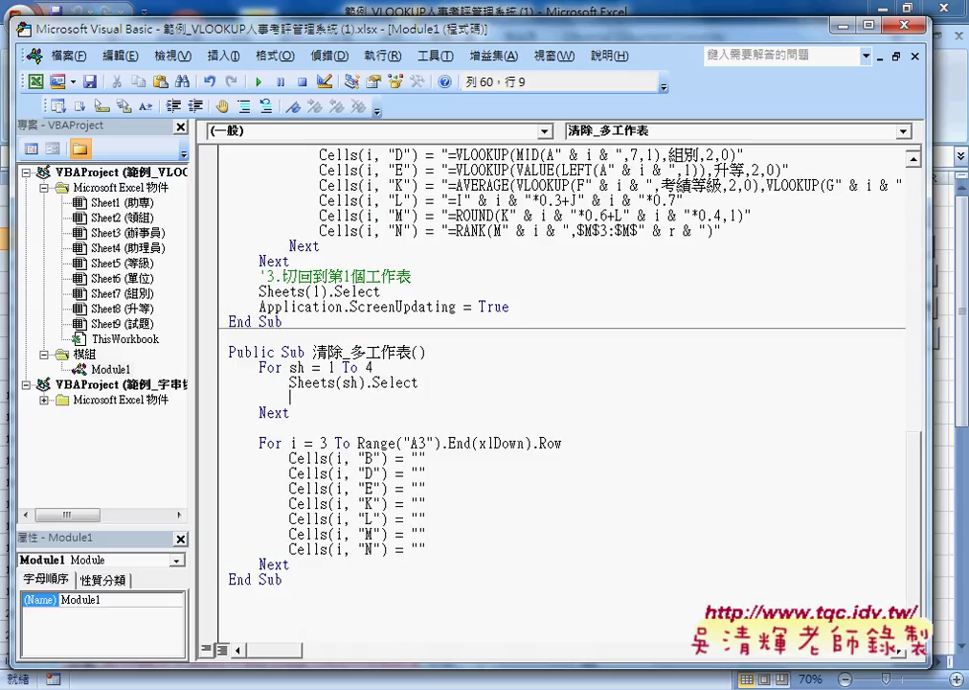
click(285, 564)
drag(288, 564, 228, 442)
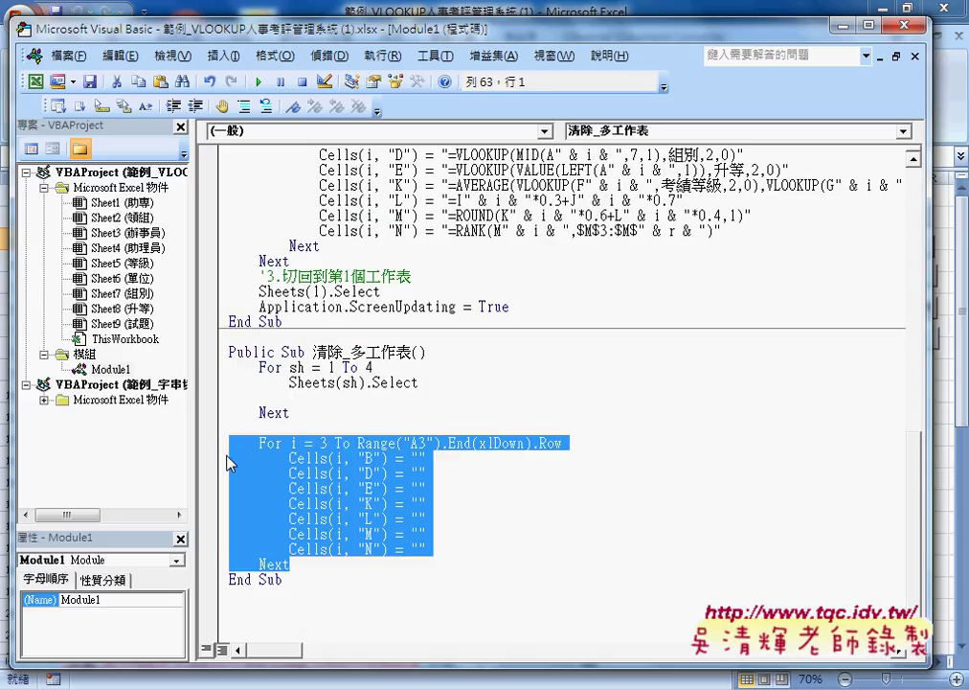
drag(287, 450, 230, 401)
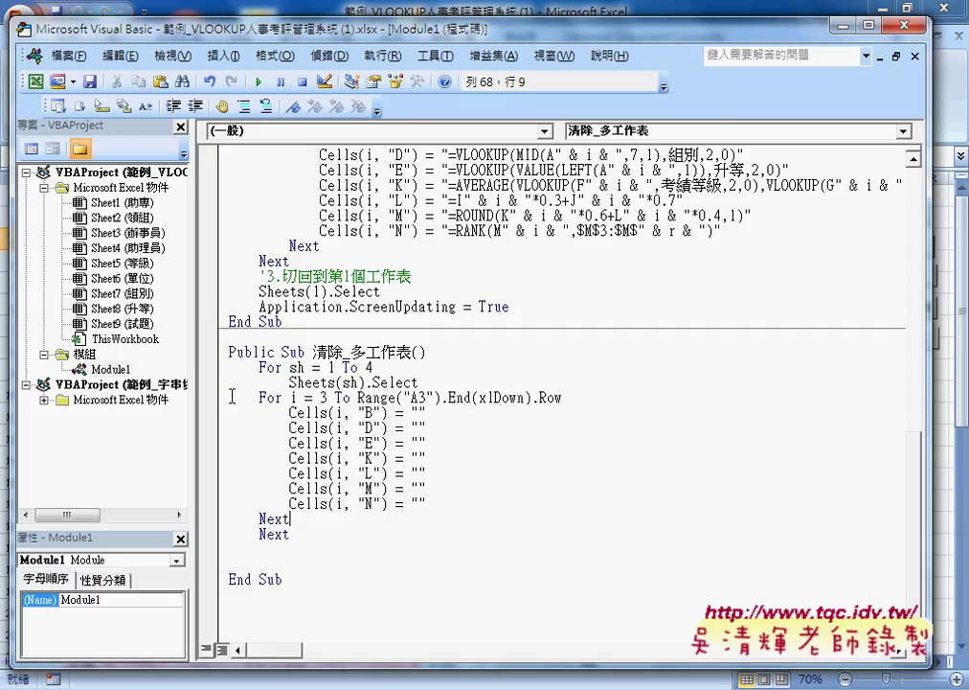
click(317, 521)
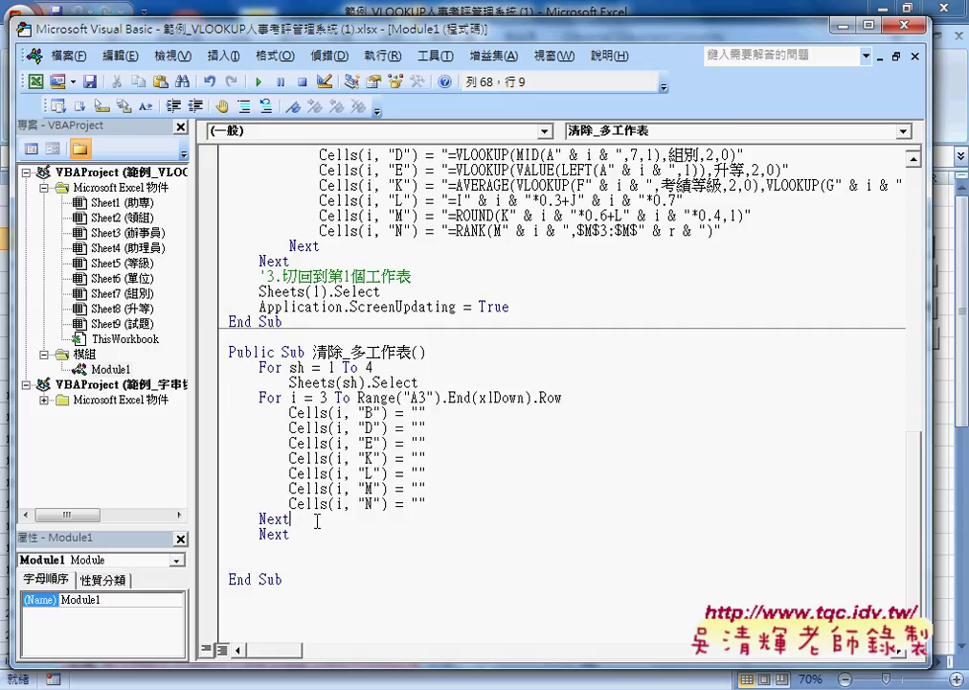
click(266, 367)
drag(289, 518, 220, 400)
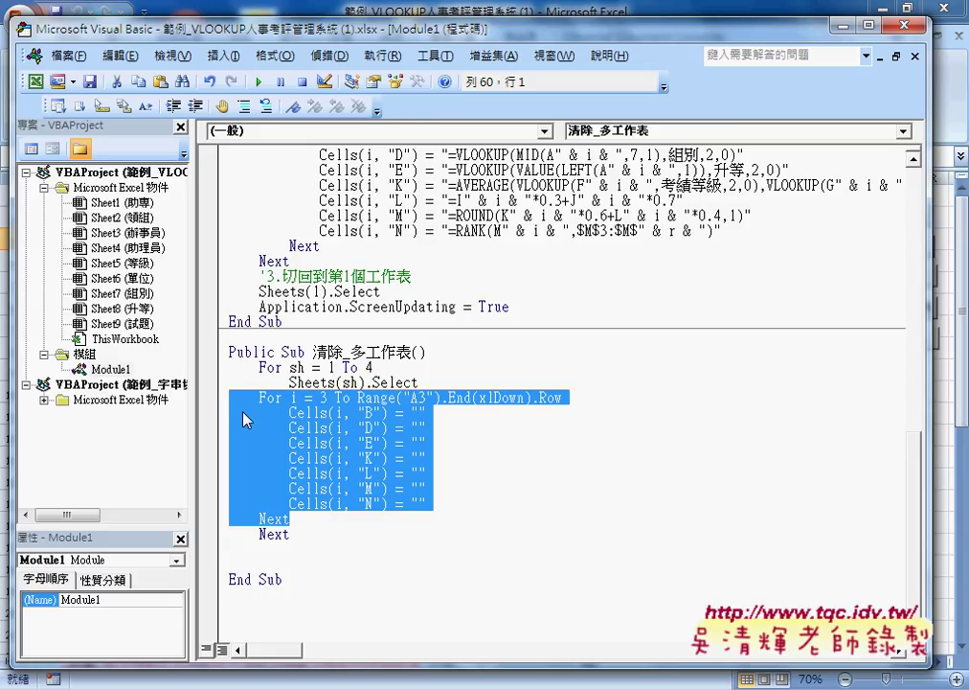
Step: Indent the nested For i clearing loop one level within the For sh loop, then reselect it
key(Tab)
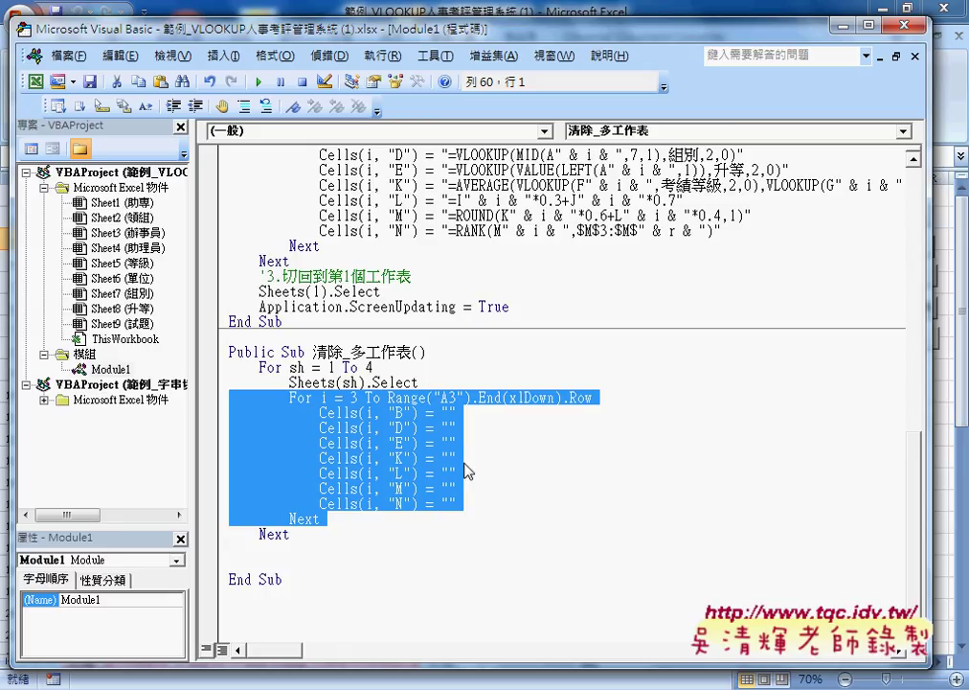
click(358, 382)
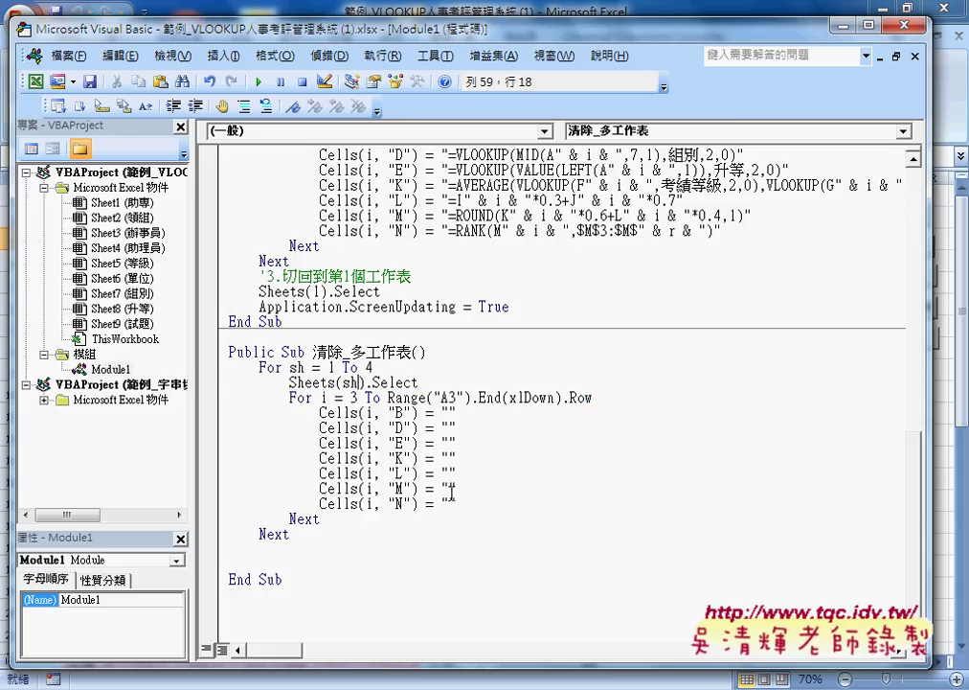
click(309, 534)
scroll(308, 536, up, 1)
scroll(309, 538, up, 1)
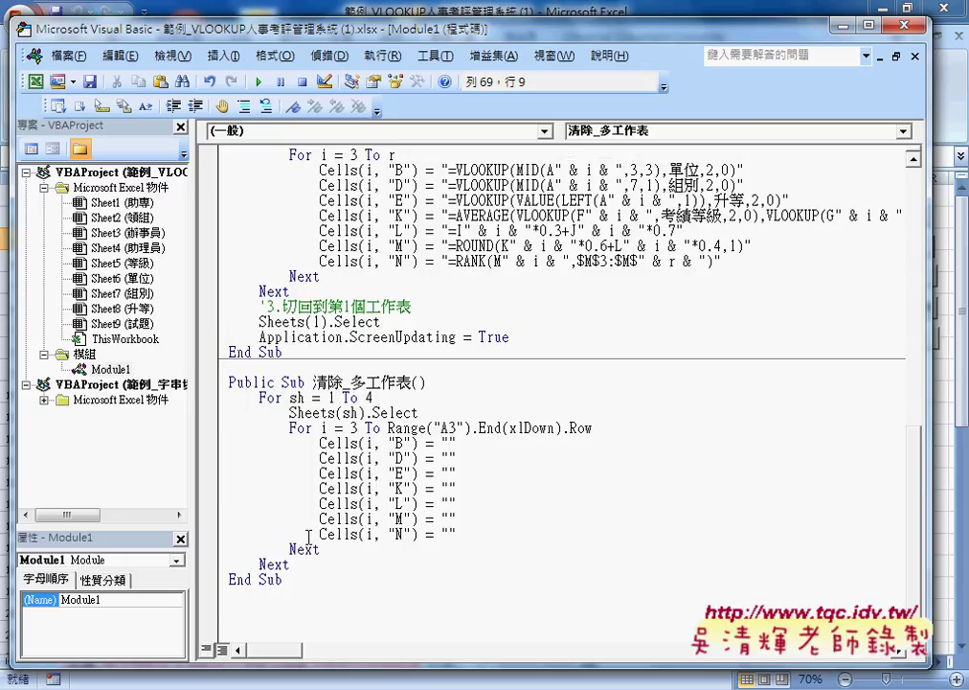
mouse_move(319, 549)
mouse_down()
mouse_move(226, 467)
mouse_move(205, 434)
mouse_up()
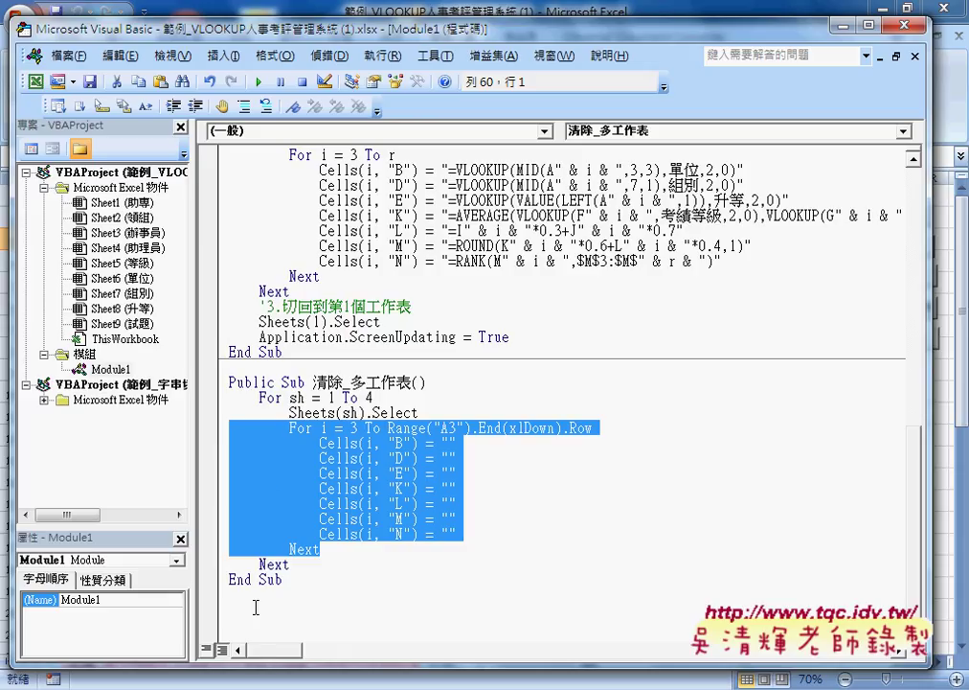
click(195, 613)
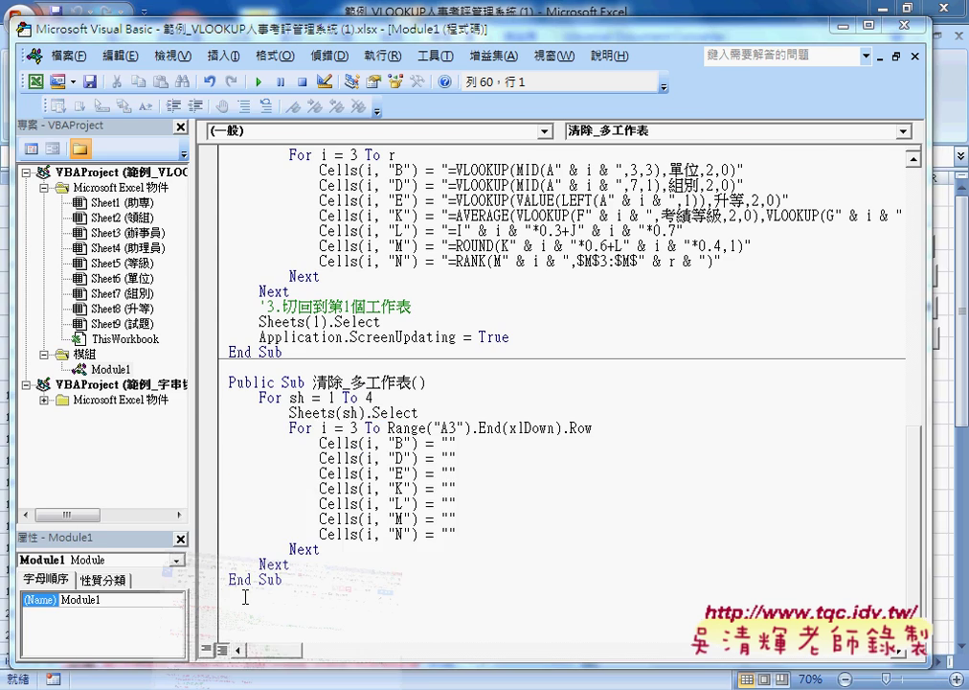
scroll(301, 502, down, 5)
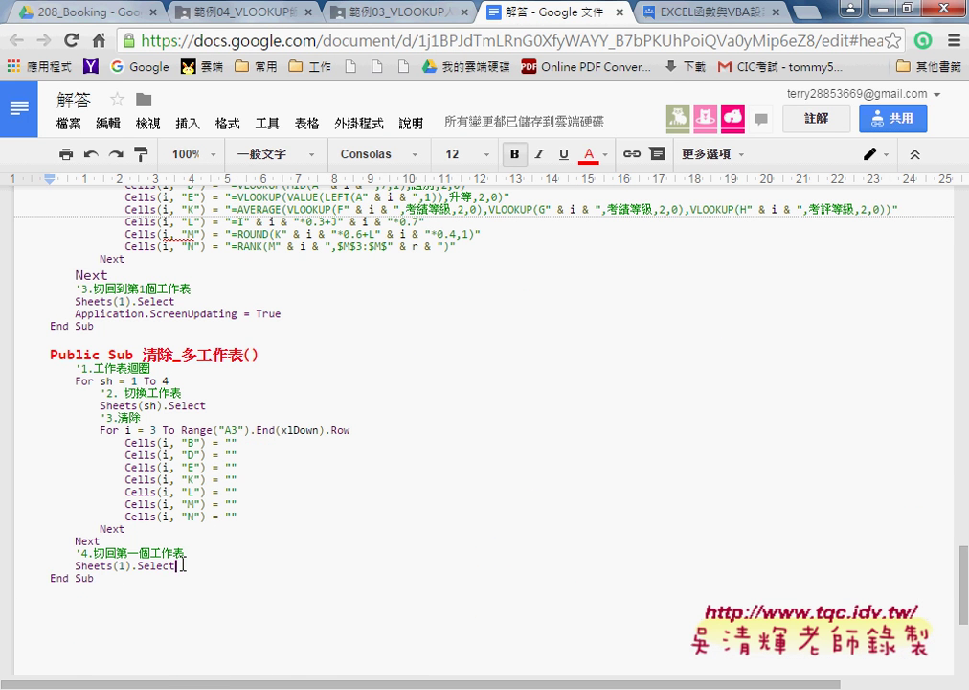
drag(176, 565, 50, 552)
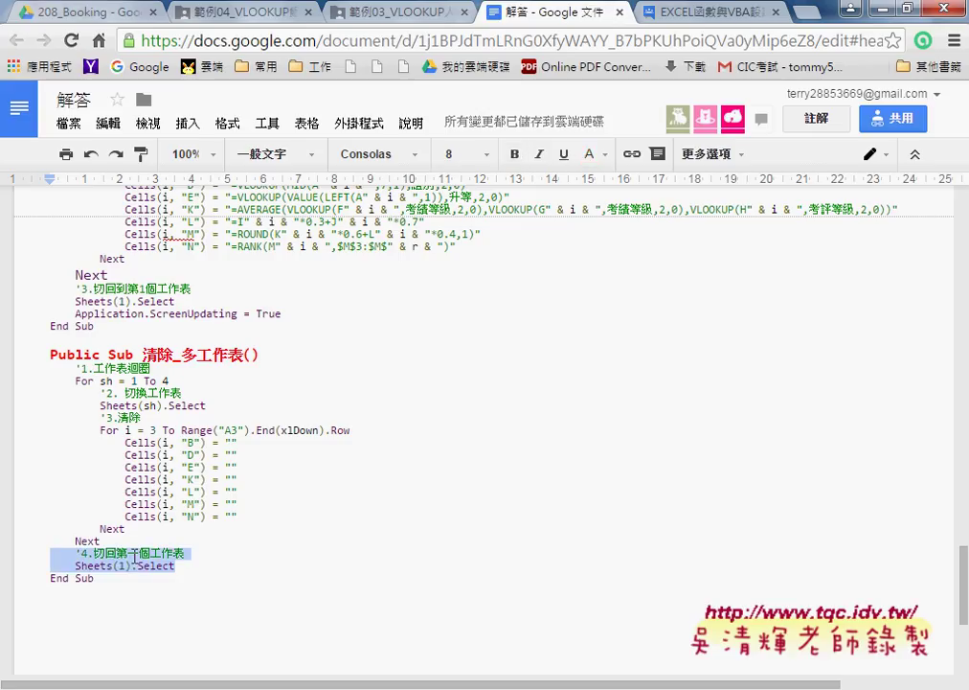
click(167, 380)
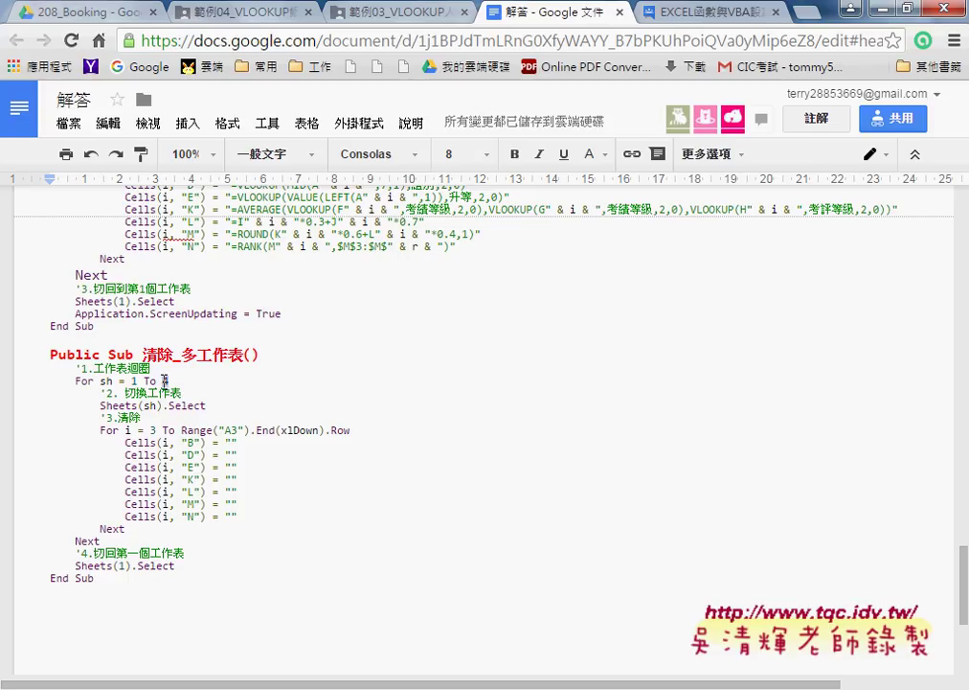
text(4)
double_click(167, 379)
mouse_move(176, 565)
mouse_down()
mouse_move(75, 565)
mouse_move(34, 367)
mouse_up()
key(ctrl+c)
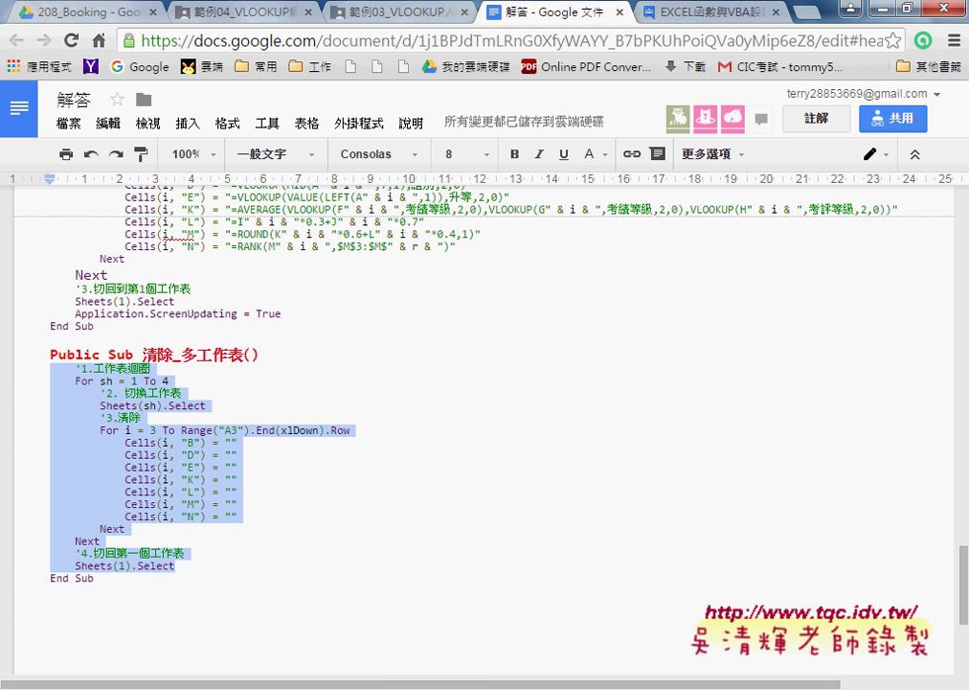
click(412, 685)
click(613, 594)
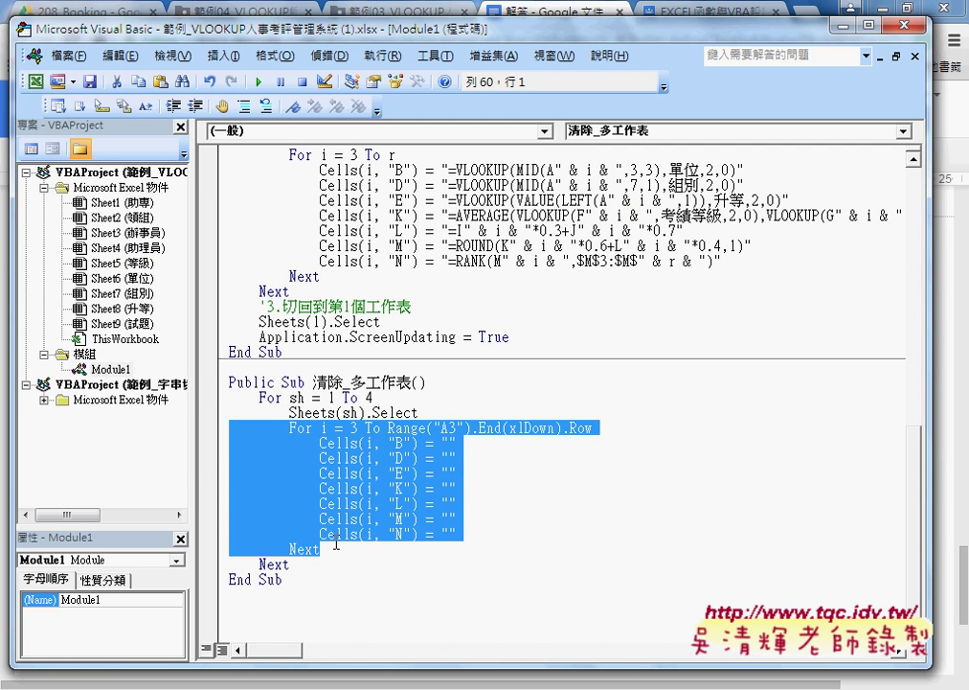
drag(287, 565, 192, 397)
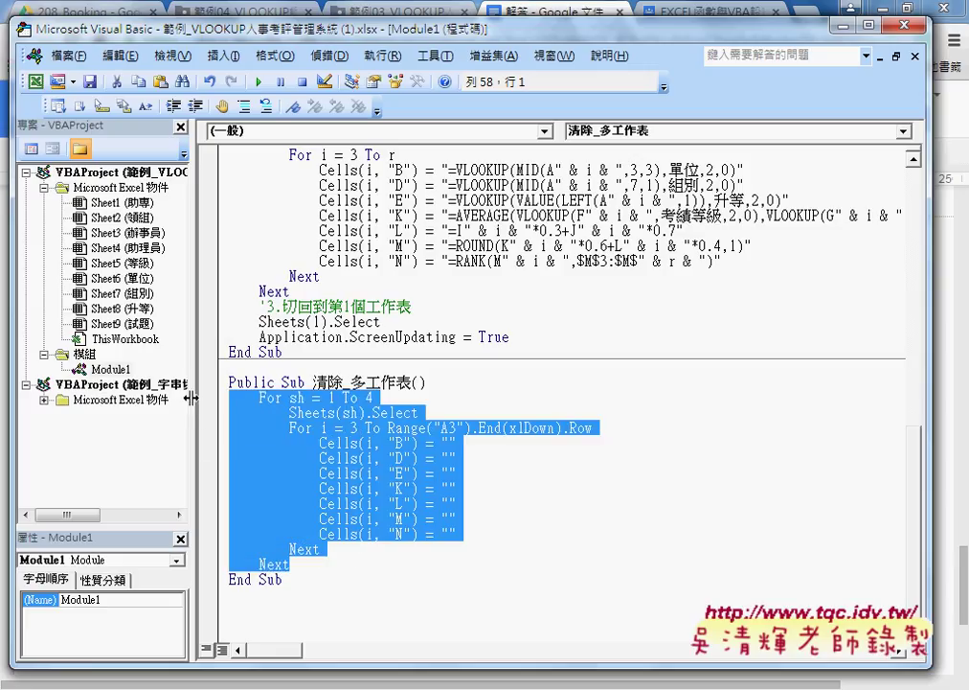
key(ctrl+v)
scroll(495, 519, down, 2)
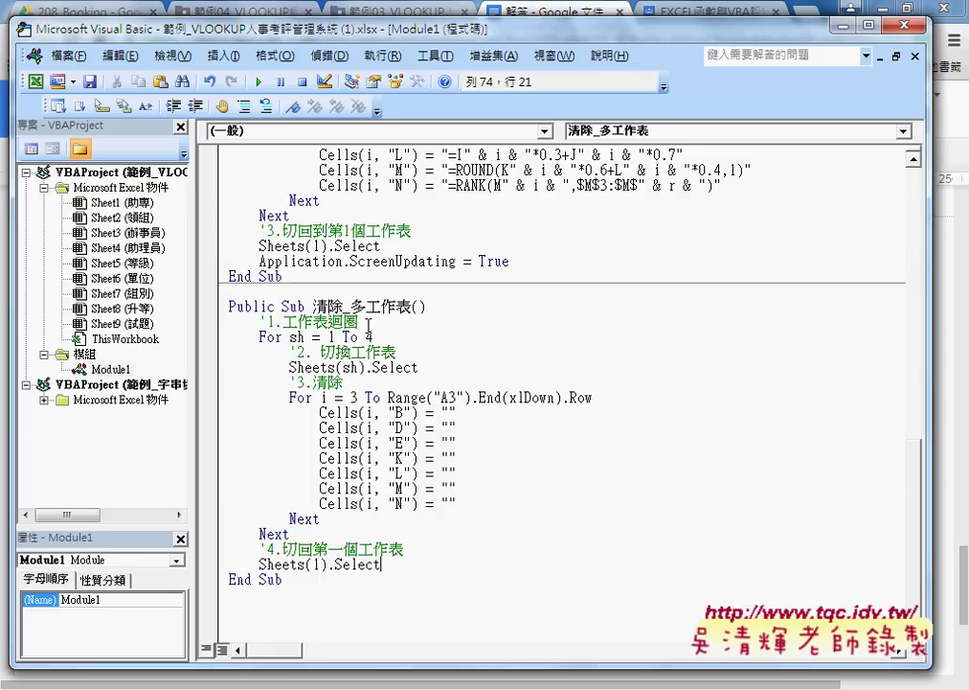
drag(368, 326, 259, 322)
drag(395, 352, 289, 352)
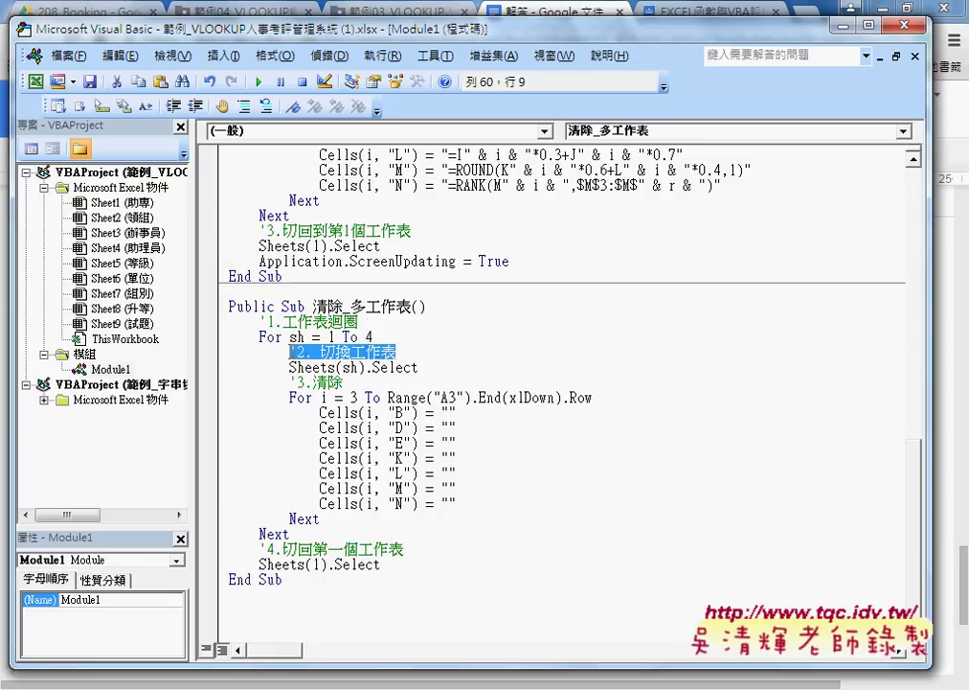
drag(342, 382, 290, 382)
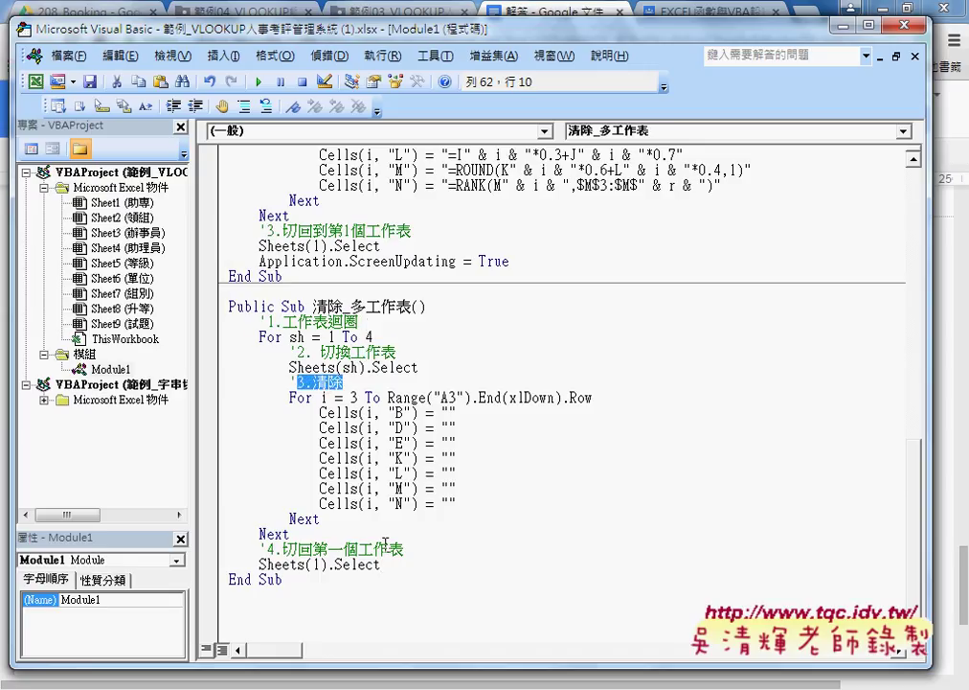
drag(404, 549, 258, 549)
click(308, 578)
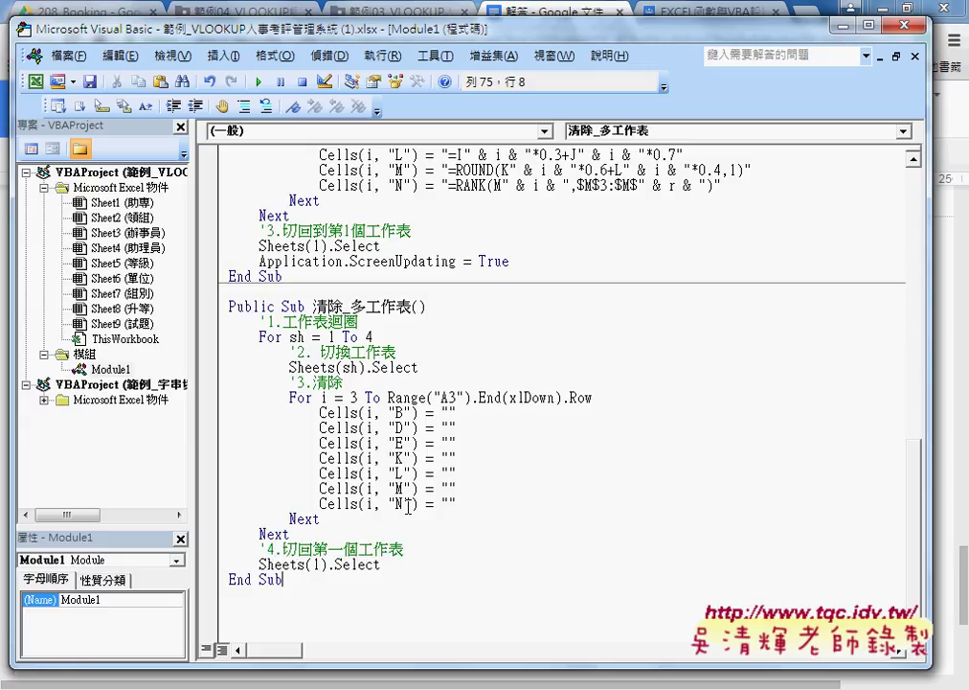
drag(326, 518, 214, 393)
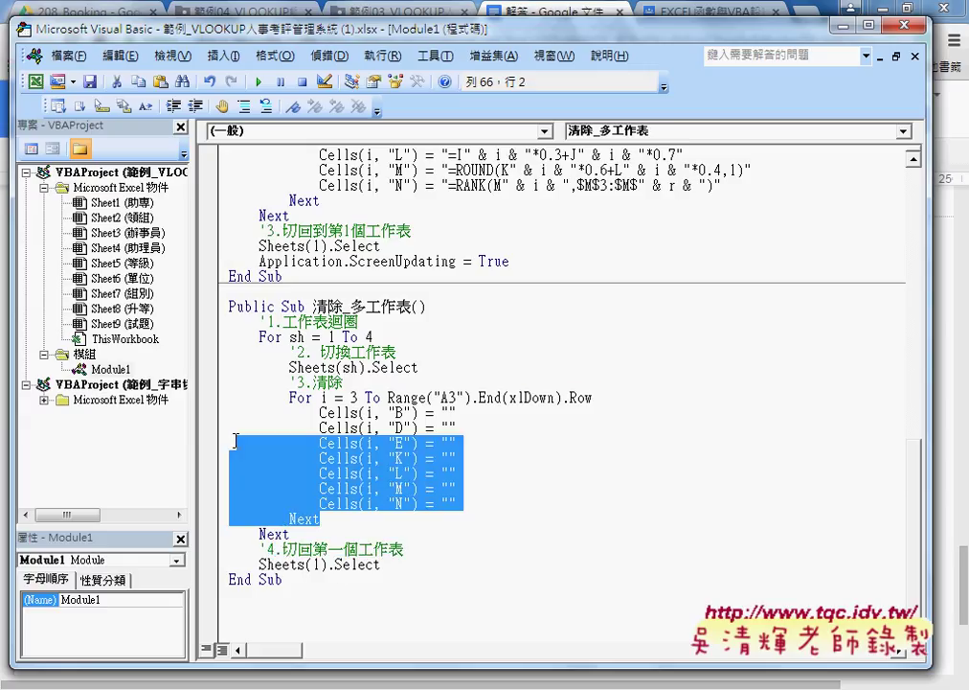
click(457, 427)
Step: In 人事考評_多工作表, highlight the VLOOKUP formula lines and their row-number concatenation
scroll(470, 491, up, 1)
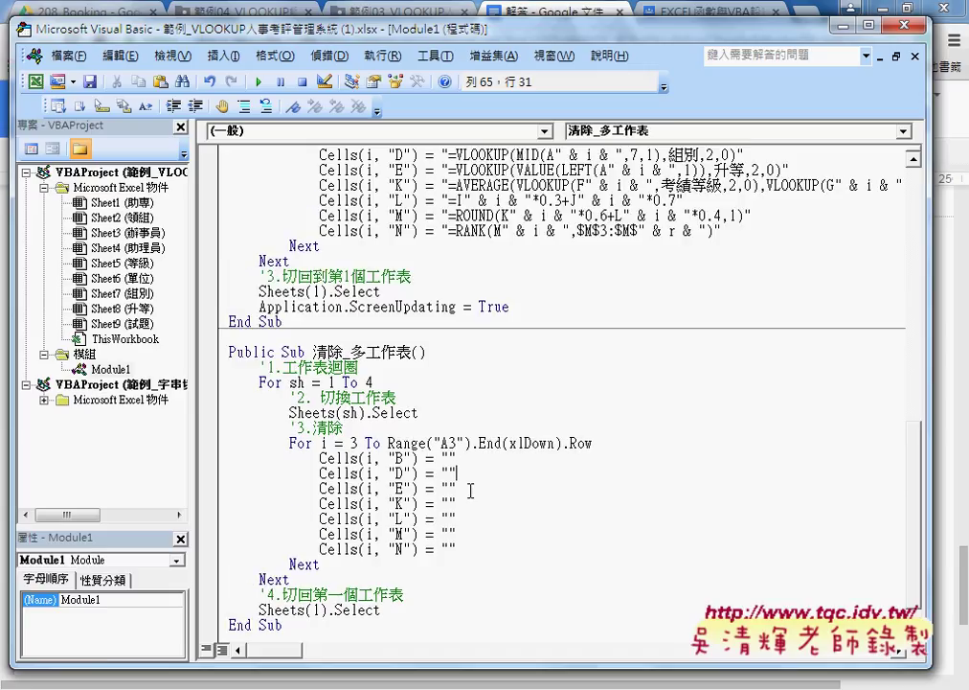
scroll(467, 368, up, 1)
scroll(469, 367, up, 1)
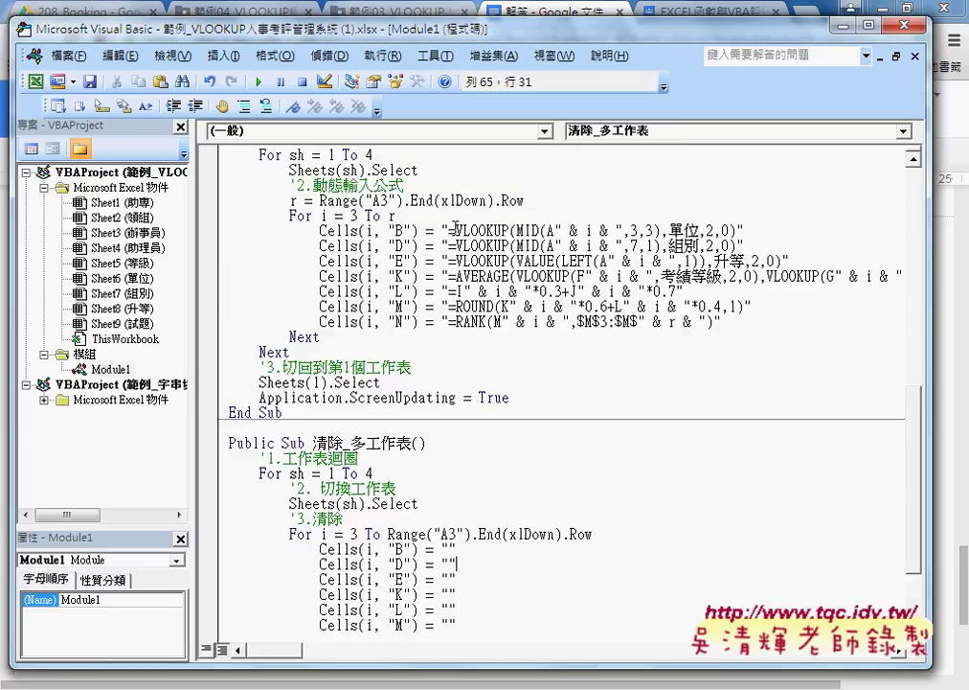
drag(448, 230, 739, 230)
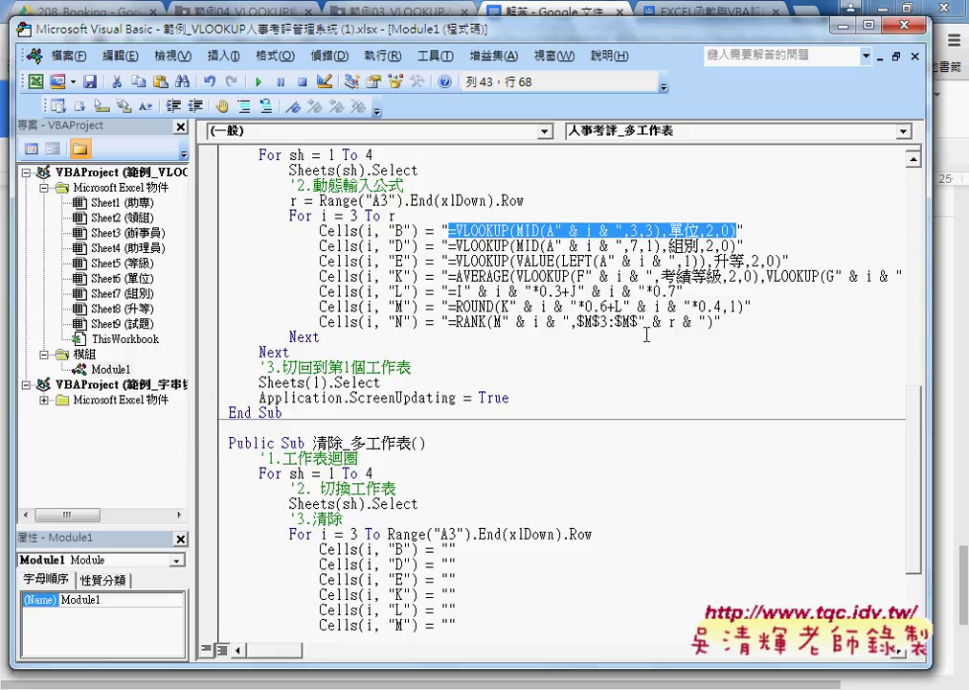
click(452, 548)
scroll(450, 535, up, 1)
scroll(451, 534, up, 1)
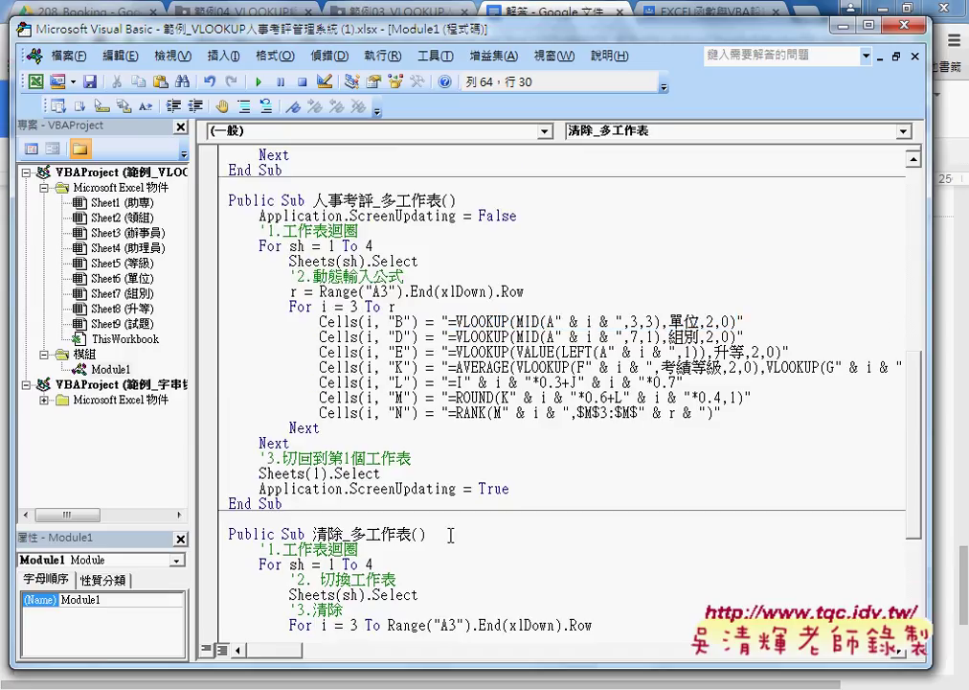
drag(448, 321, 739, 321)
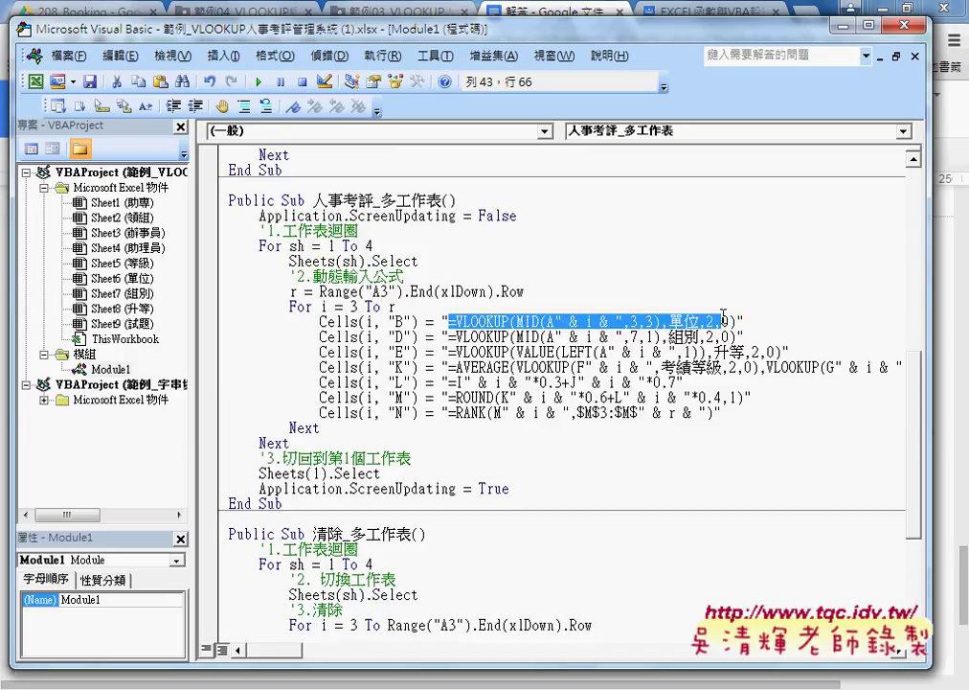
click(585, 321)
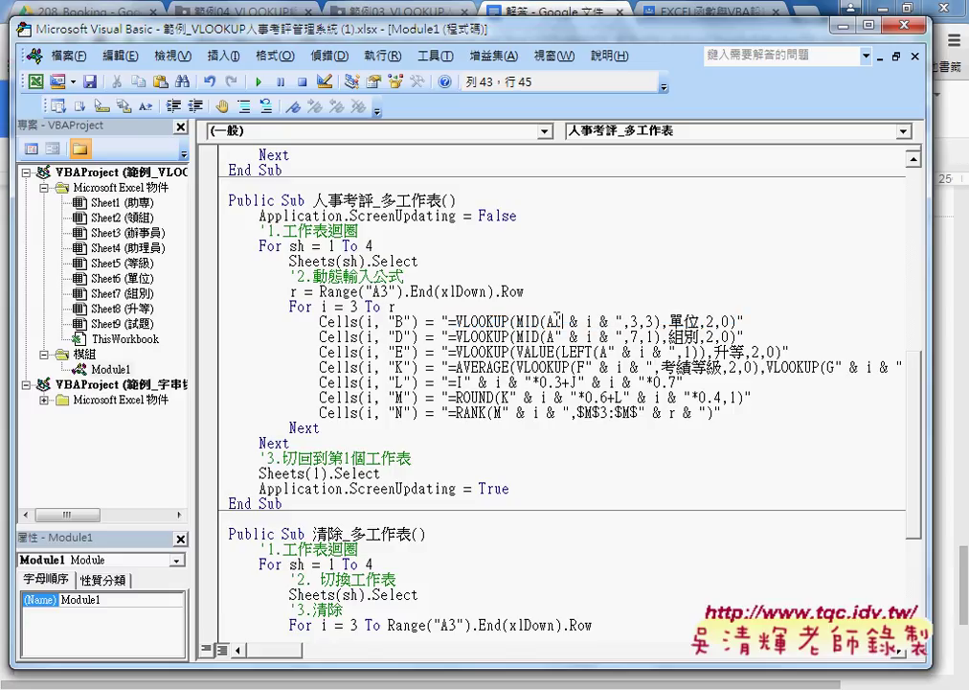
drag(564, 321, 622, 321)
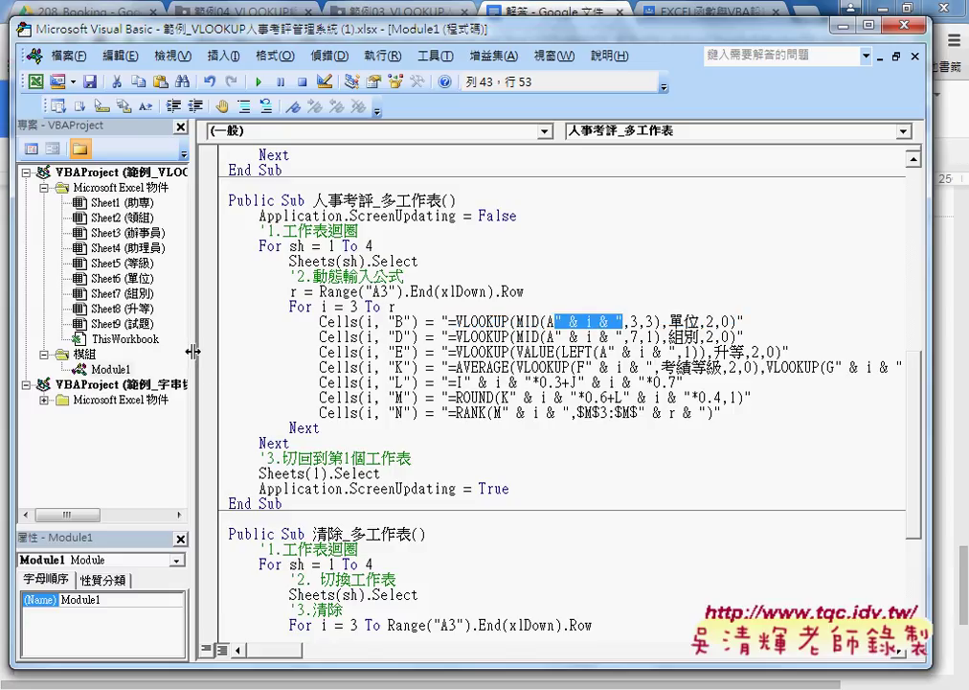
Step: Narrow the Project pane, then highlight RANK, its r row variable and the last-row expression
drag(192, 351, 106, 287)
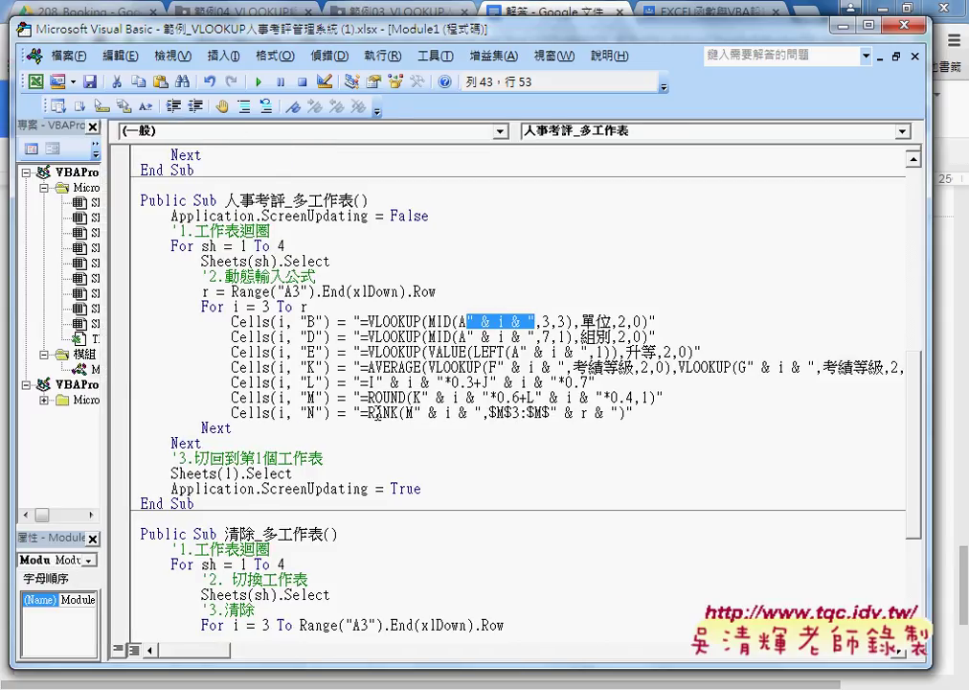
drag(367, 412, 393, 411)
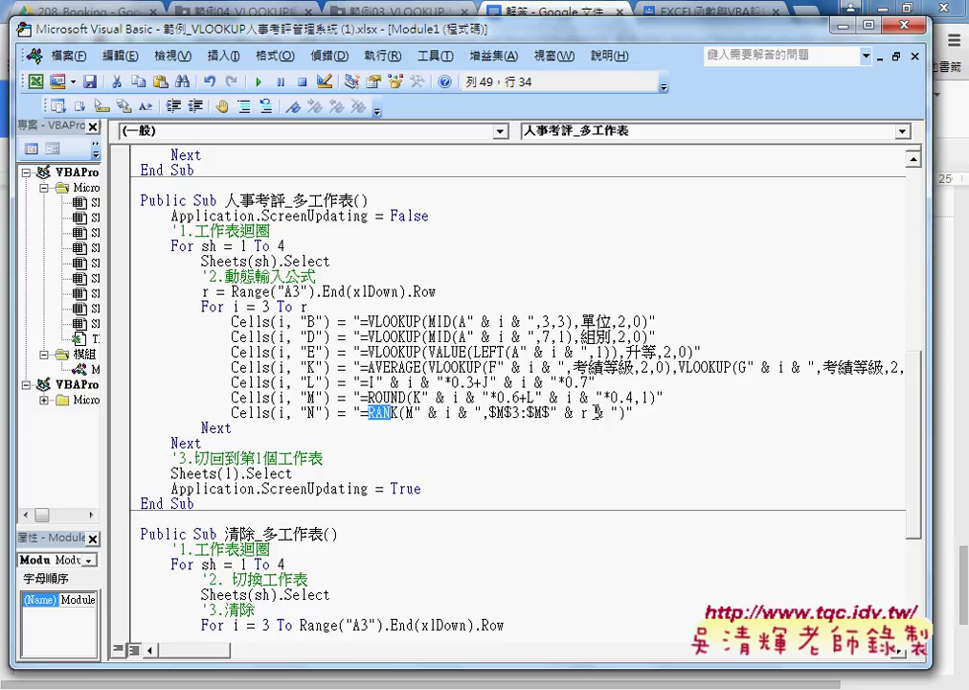
double_click(584, 413)
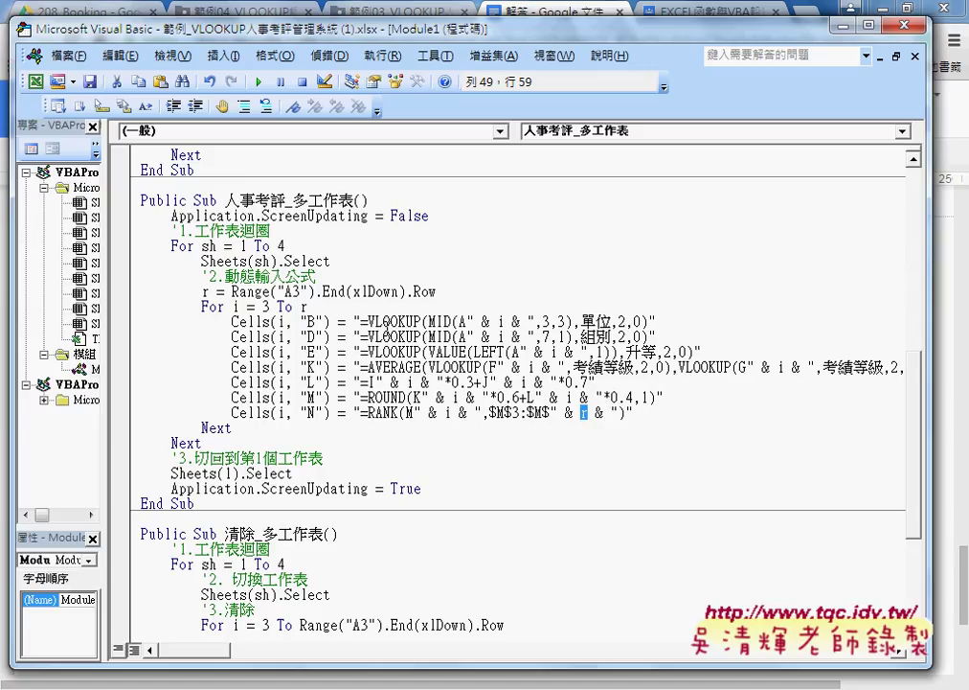
drag(437, 291, 231, 291)
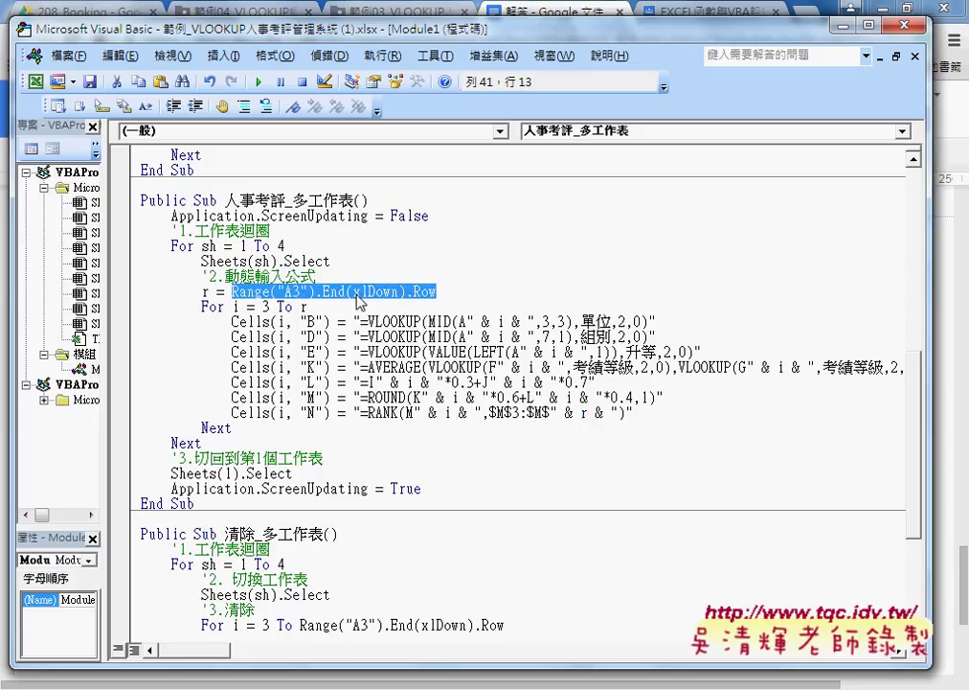
drag(361, 300, 364, 303)
drag(362, 303, 236, 315)
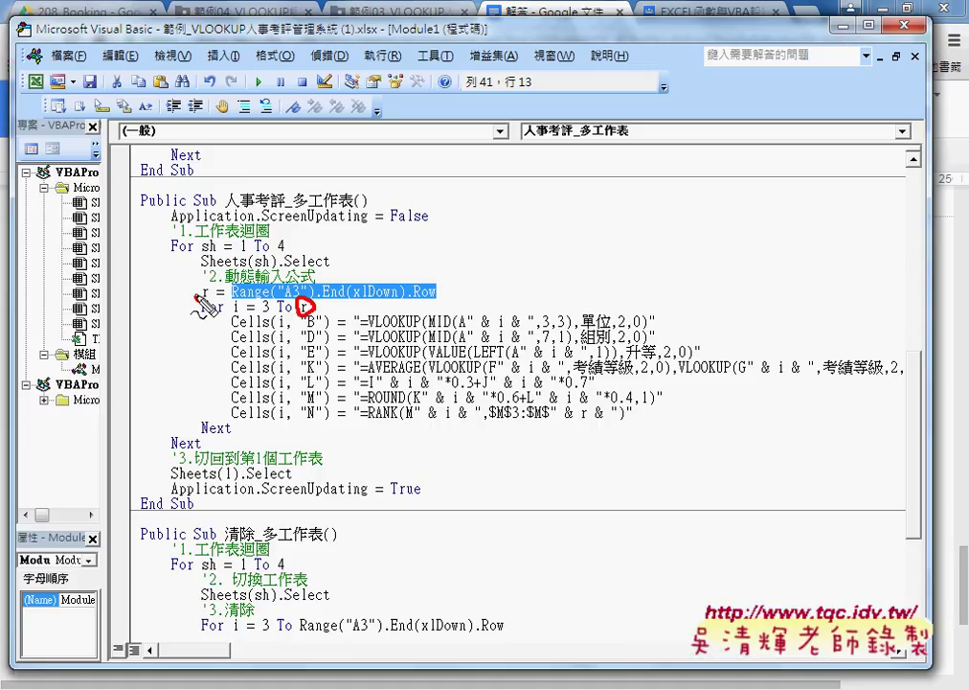
mouse_move(306, 313)
mouse_down()
mouse_move(404, 304)
mouse_move(326, 308)
mouse_up()
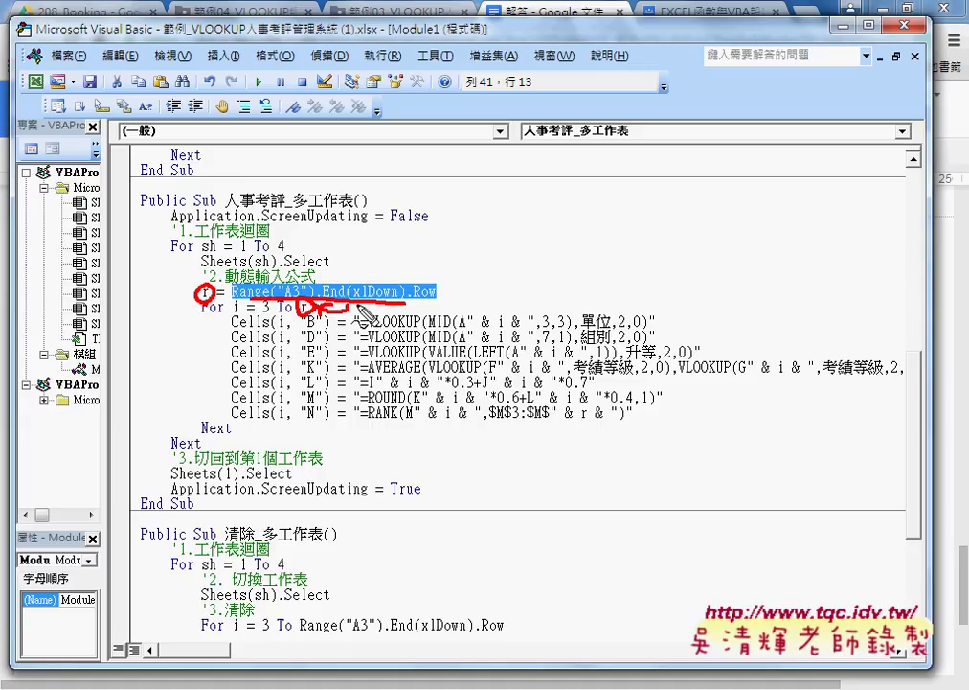
mouse_move(308, 307)
mouse_down()
mouse_move(550, 378)
mouse_move(578, 411)
mouse_move(588, 386)
mouse_up()
drag(367, 419, 396, 418)
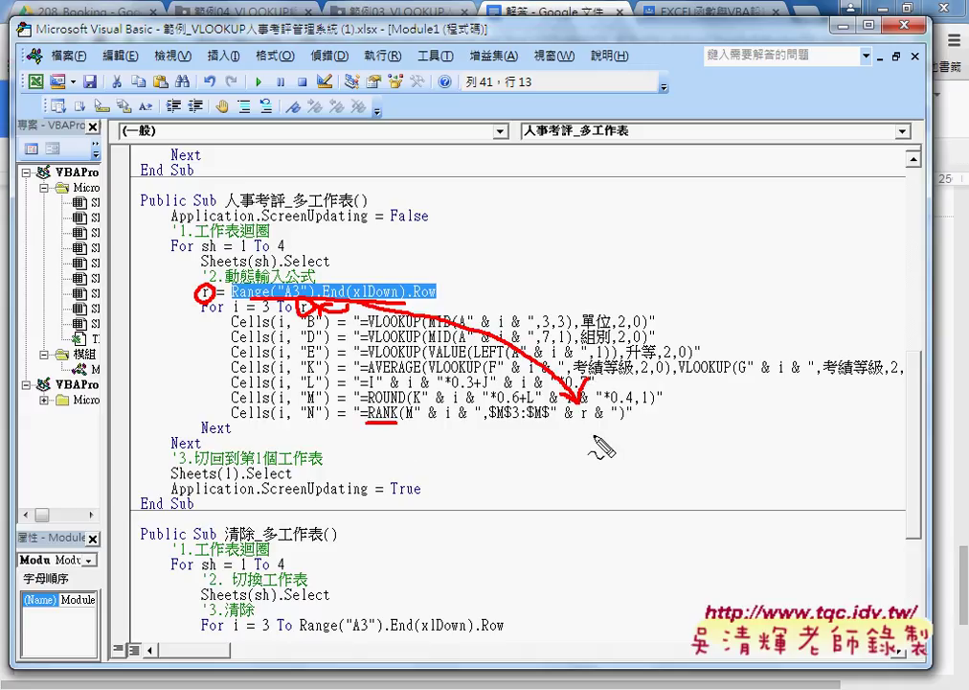
drag(542, 419, 618, 418)
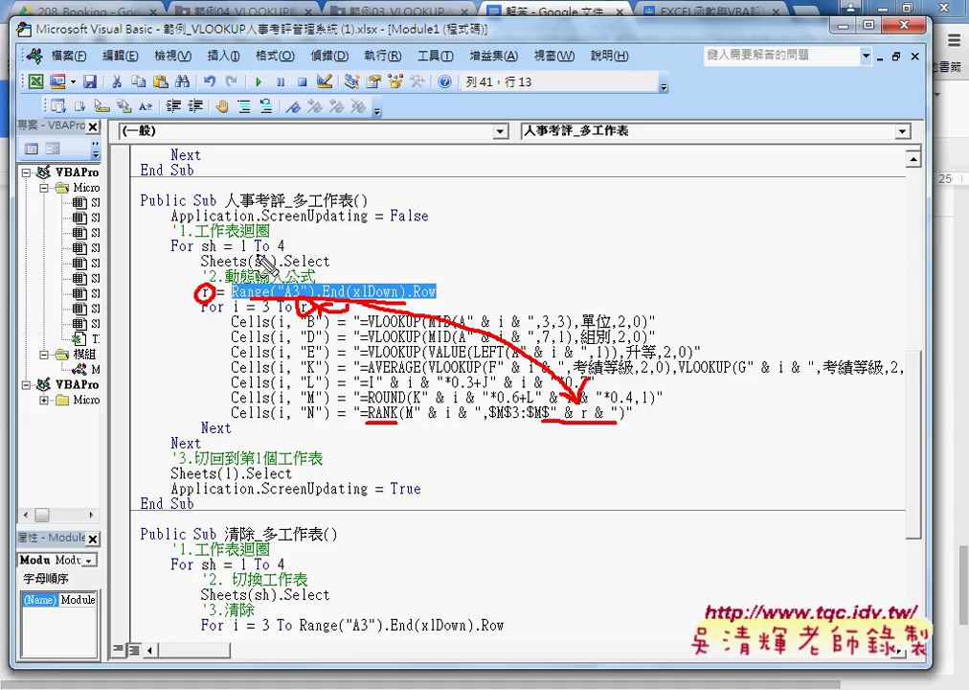
drag(175, 224, 429, 222)
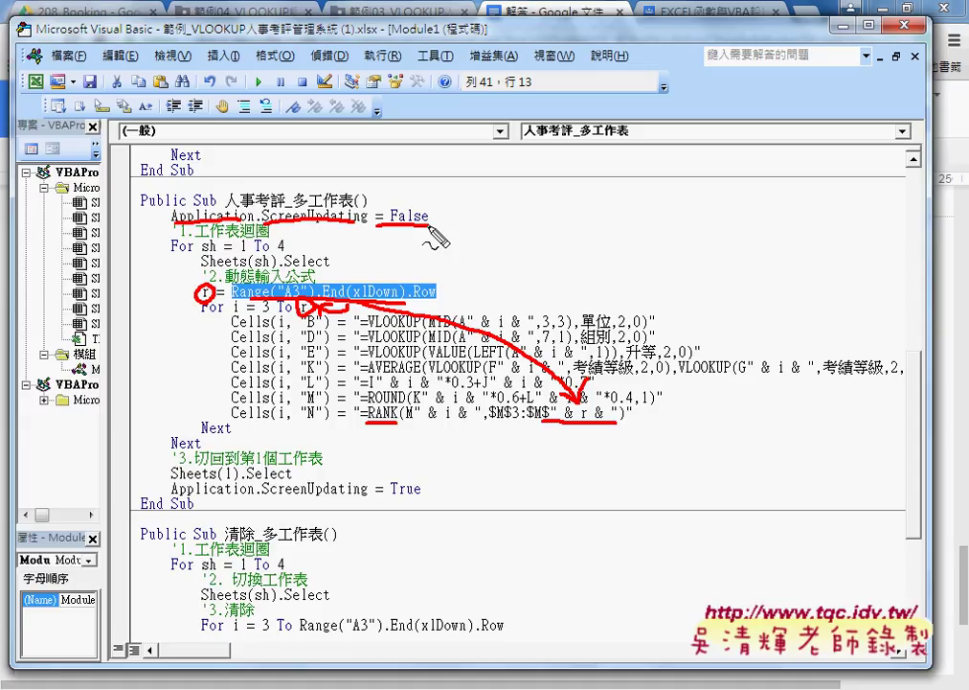
Step: Run the 人事考評_多工作表, 清除_多工作表 and 人事考評_多工作表 buttons to fill, clear and refill all four sheets
key(Escape)
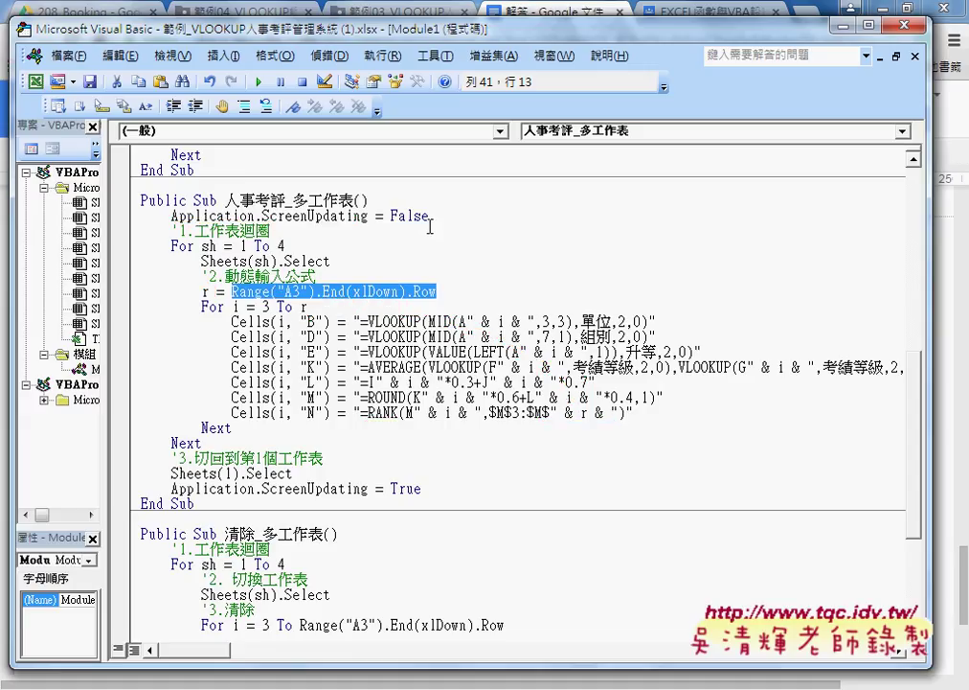
click(713, 19)
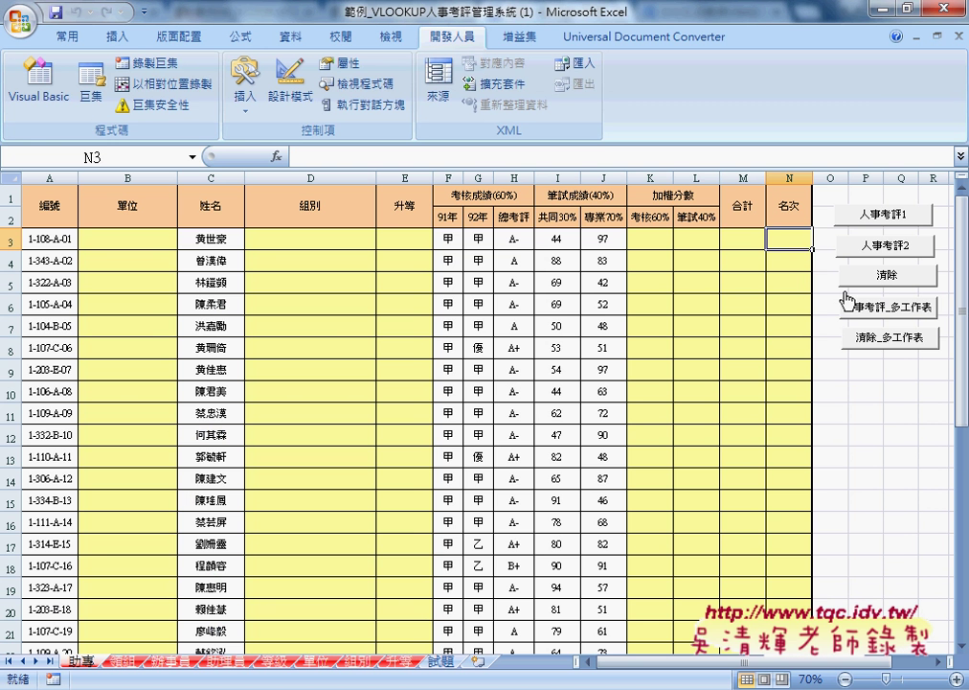
click(868, 372)
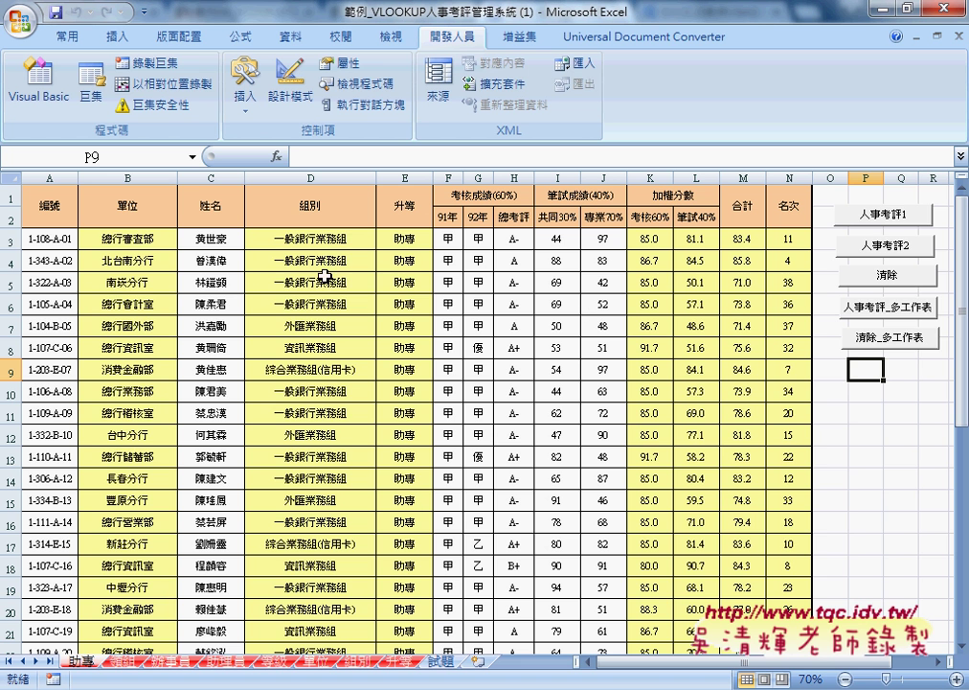
click(890, 337)
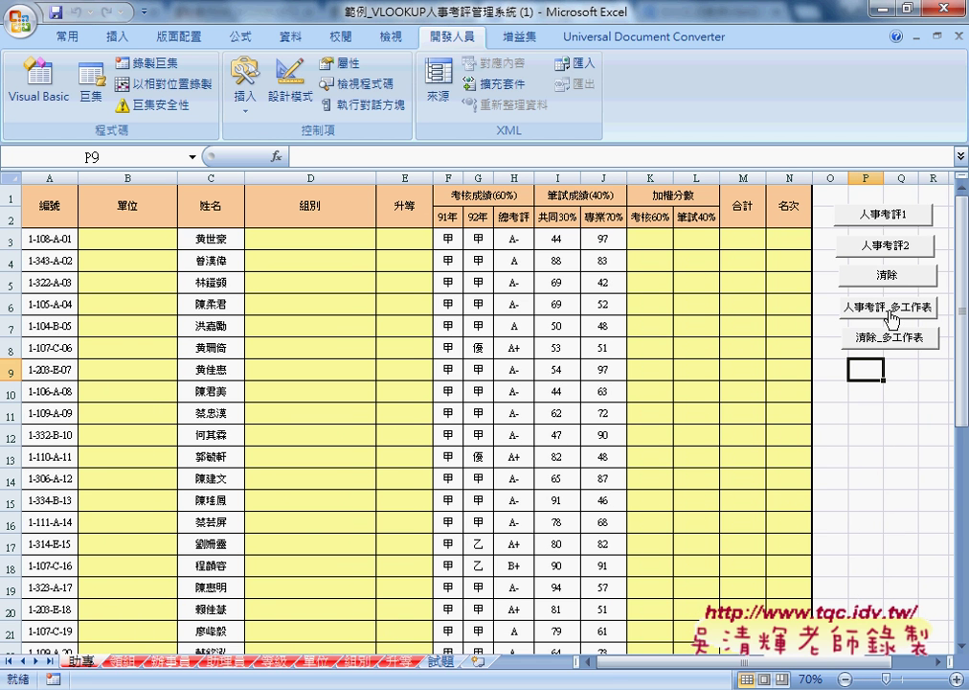
click(891, 316)
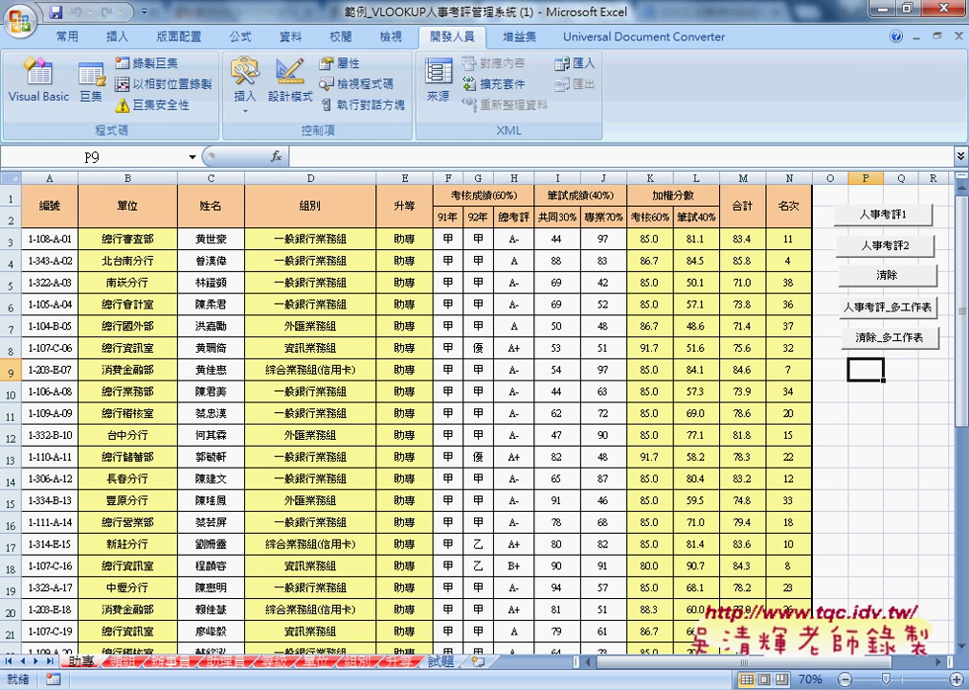
key(alt+Tab)
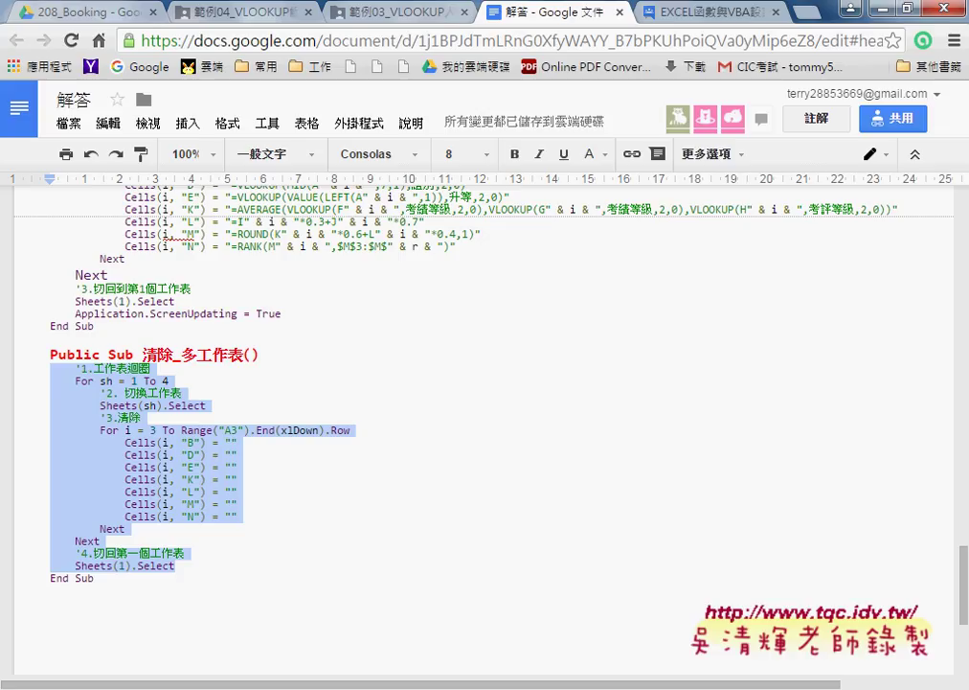
click(302, 566)
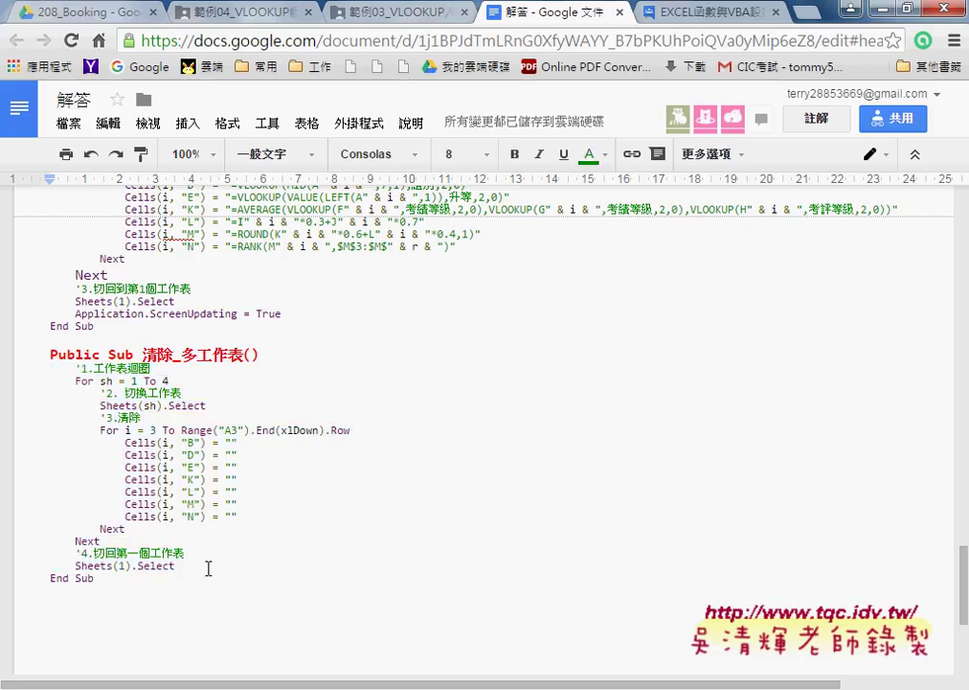
scroll(207, 568, up, 3)
scroll(207, 570, up, 3)
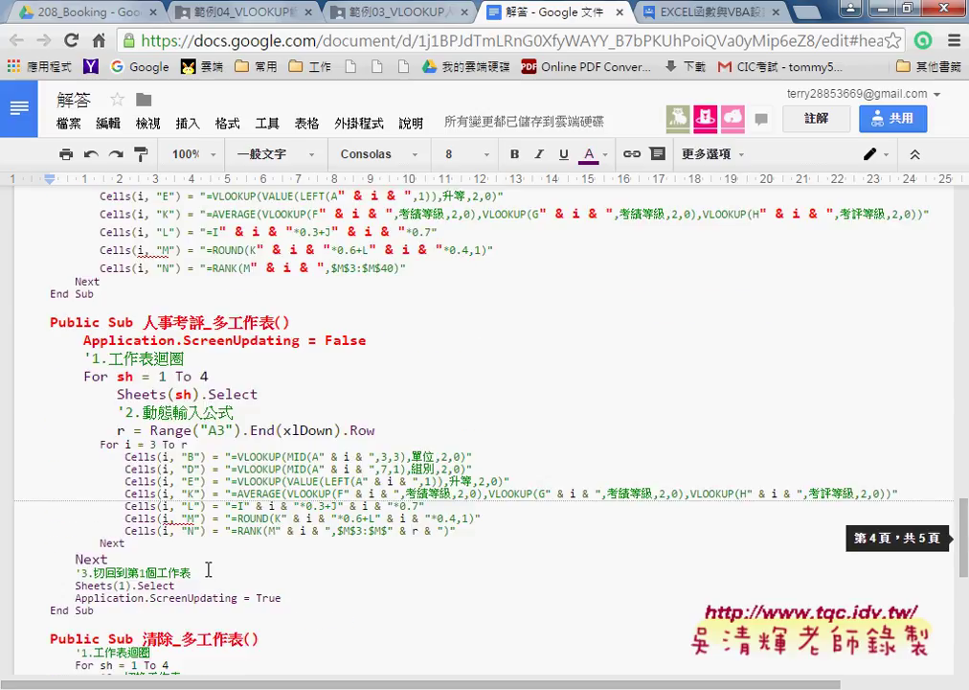